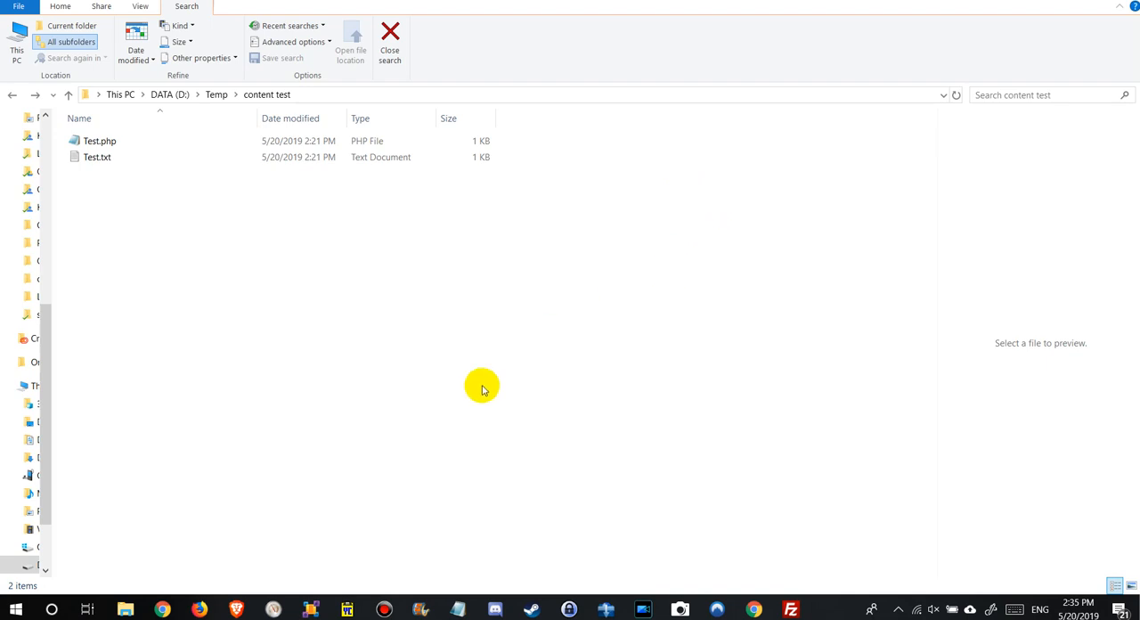
View the free Visual Studio offers page in Chrome and return to the content test folder in File Explorer.
mouse_move(163, 611)
left_click(123, 565)
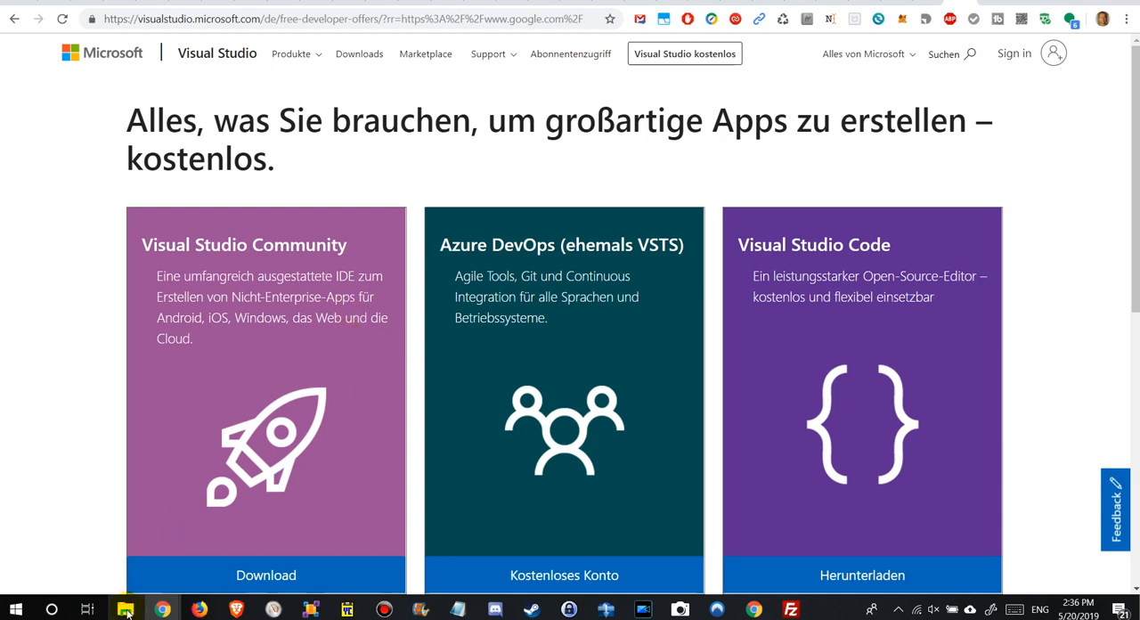
mouse_move(124, 609)
left_click(132, 561)
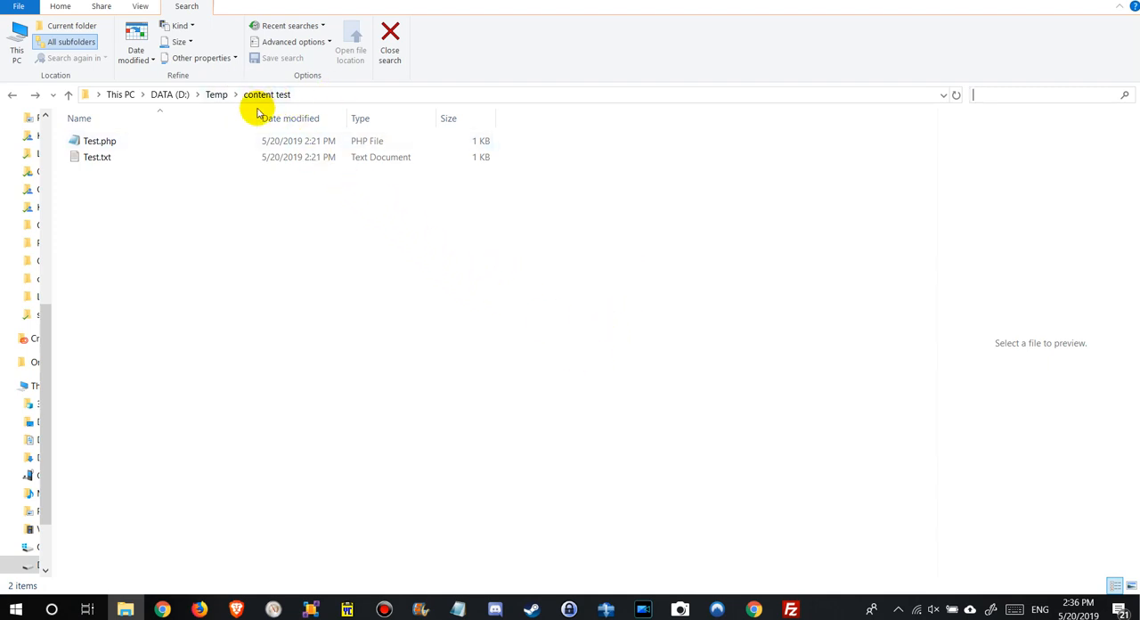
Compare the previews of Test.txt and Test.php in the content test folder.
left_click(97, 159)
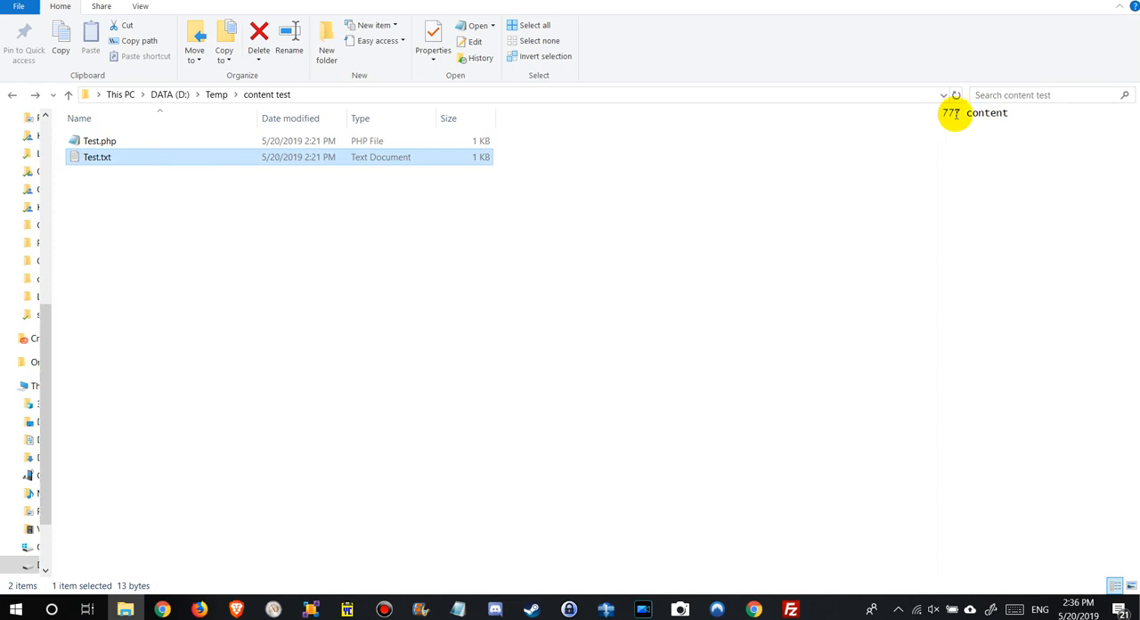
left_click(100, 142)
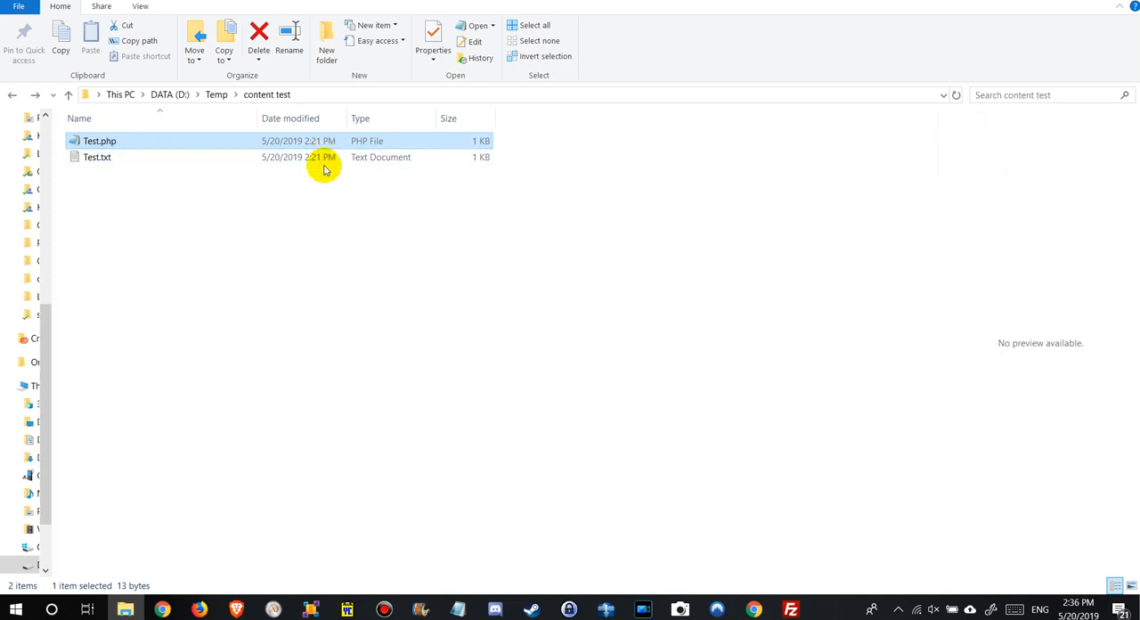
left_click(115, 156)
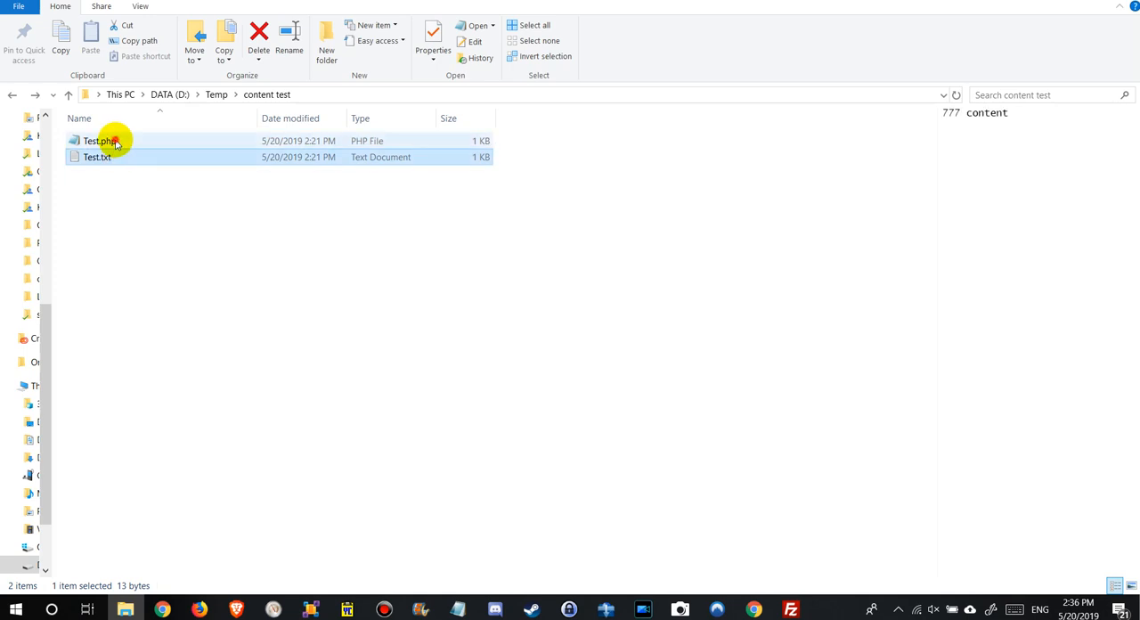
Open Test.php for editing in Notepad to read its text, and close it without changes.
left_click(114, 142)
right_click(115, 143)
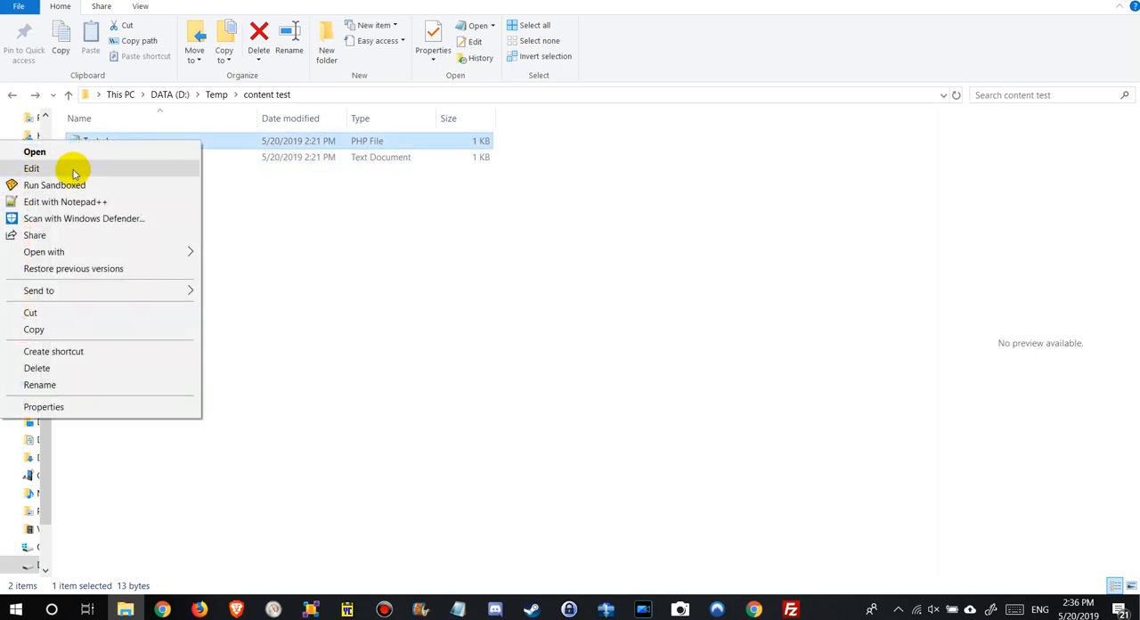
left_click(71, 168)
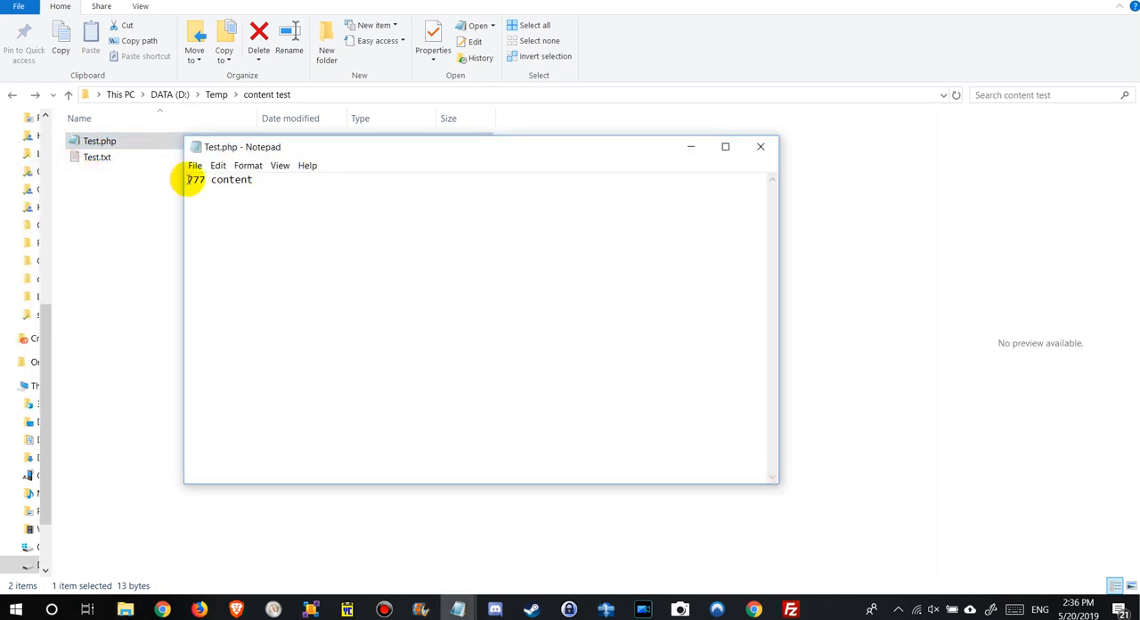
left_click(760, 146)
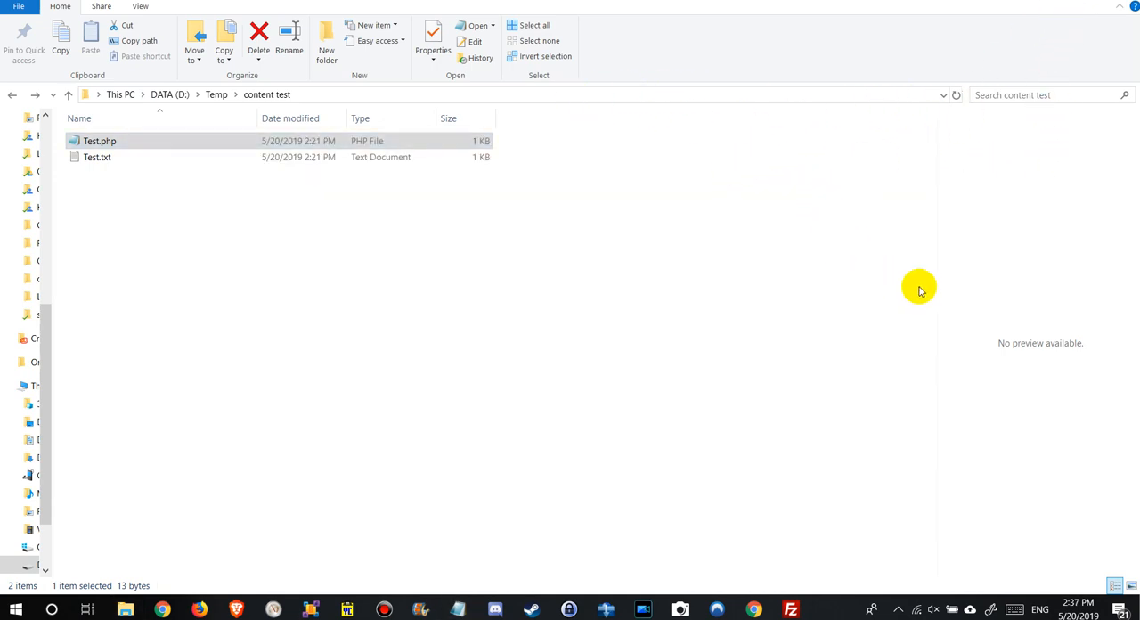
Search the content test folder for 777, clear the search and select Test.php again.
left_click(998, 95)
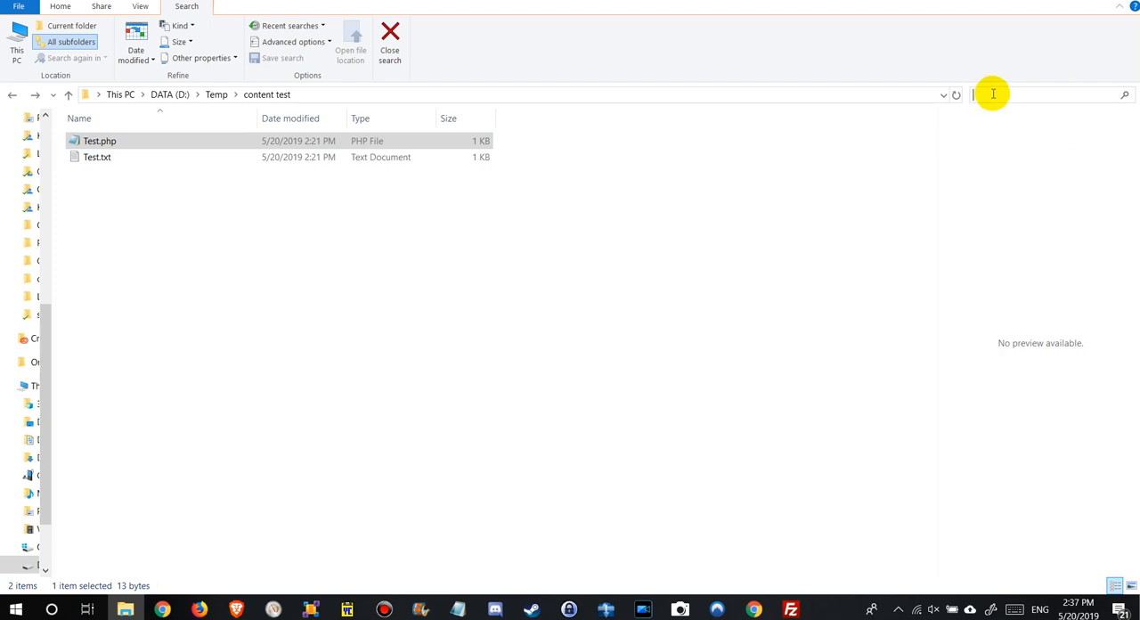
type("777")
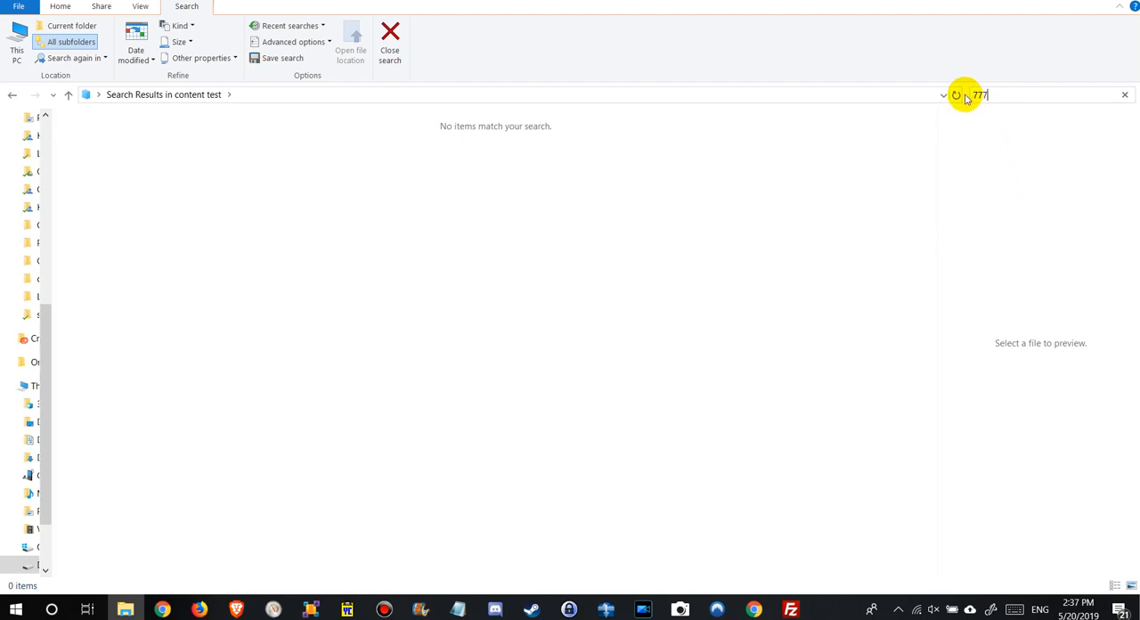
left_click(1126, 95)
left_click(280, 141)
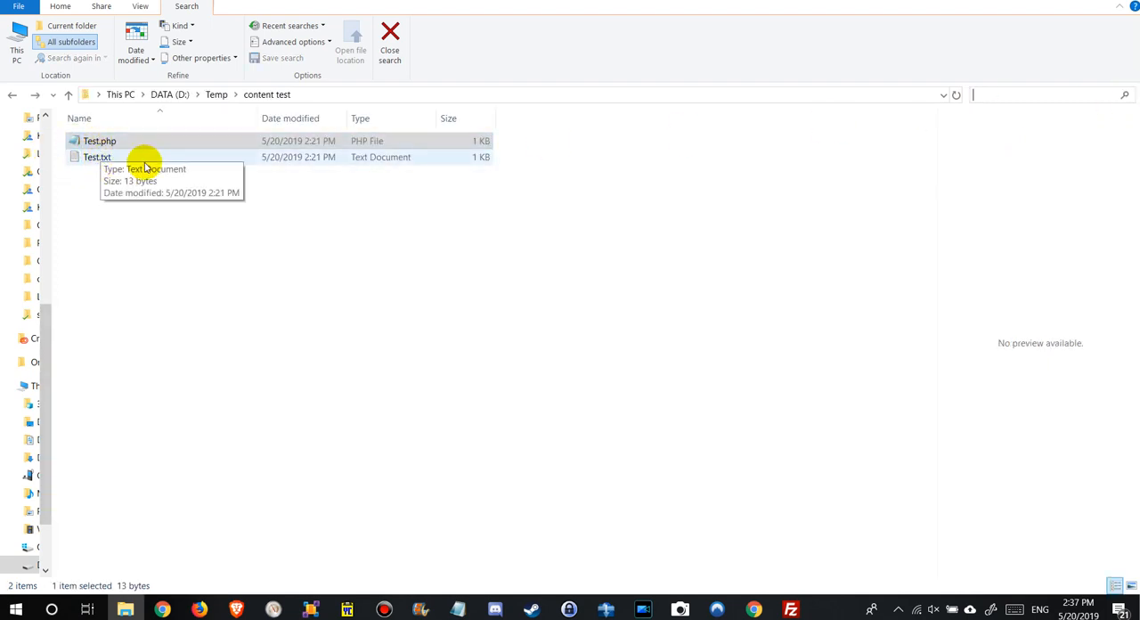
key("ctrl+f")
left_click(102, 145)
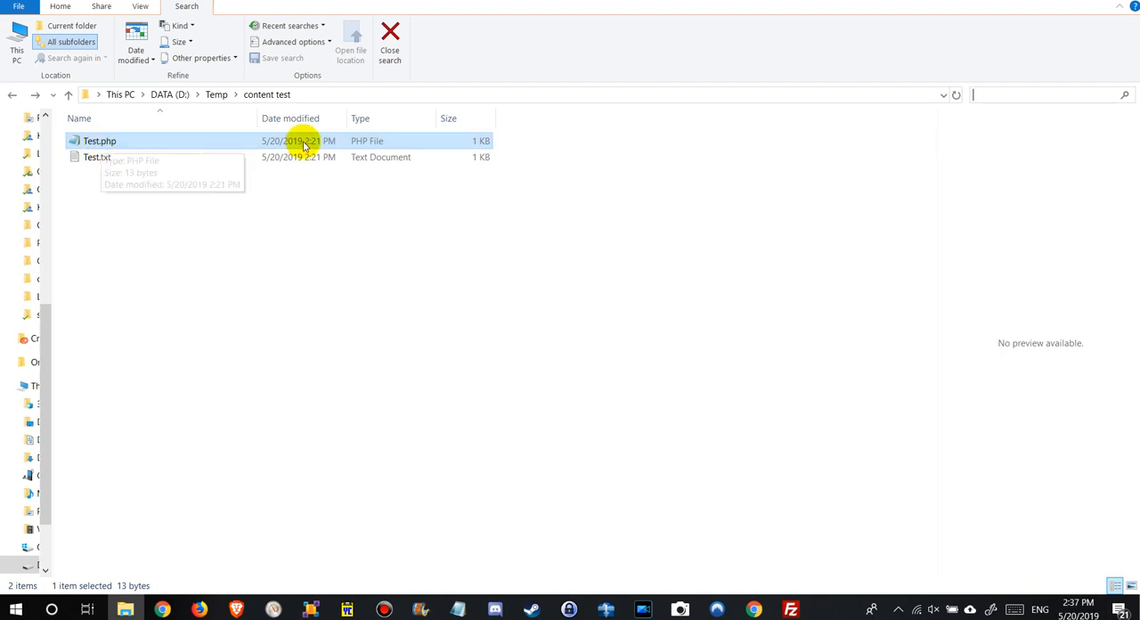
Search the folder for test, and change the query to content: 777 to search inside the files.
left_click(1014, 98)
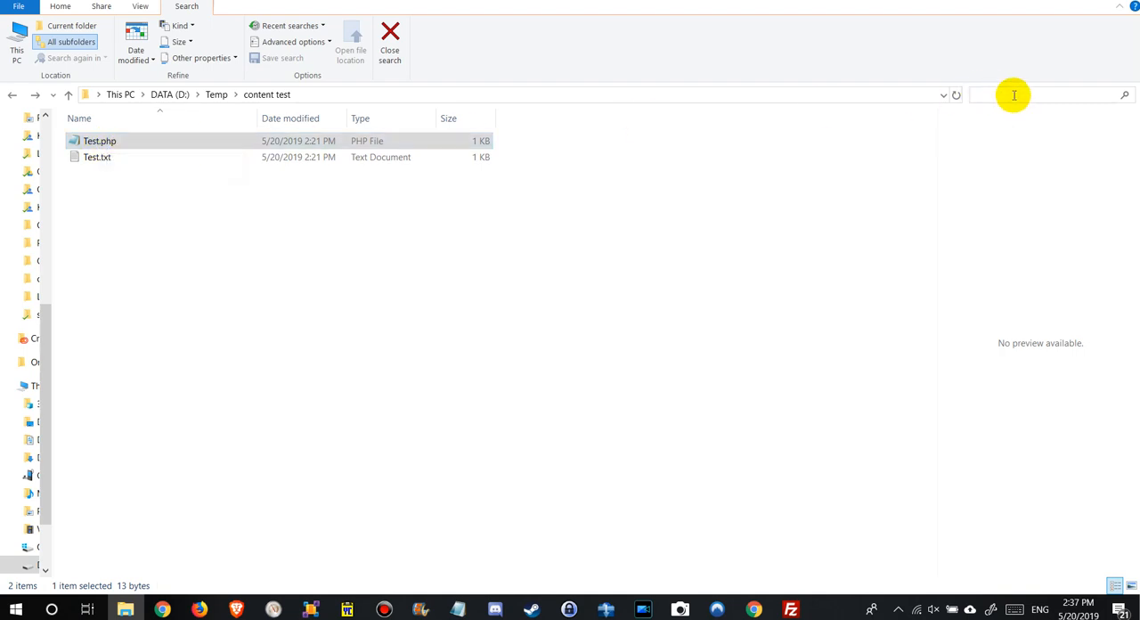
left_click(1013, 95)
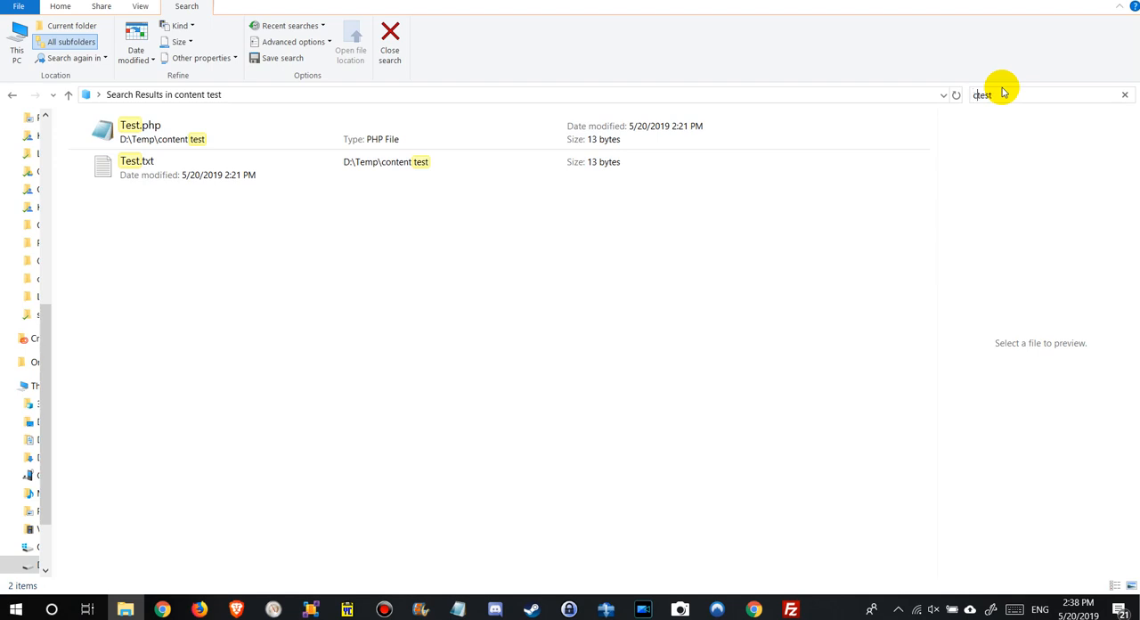
type("ontent")
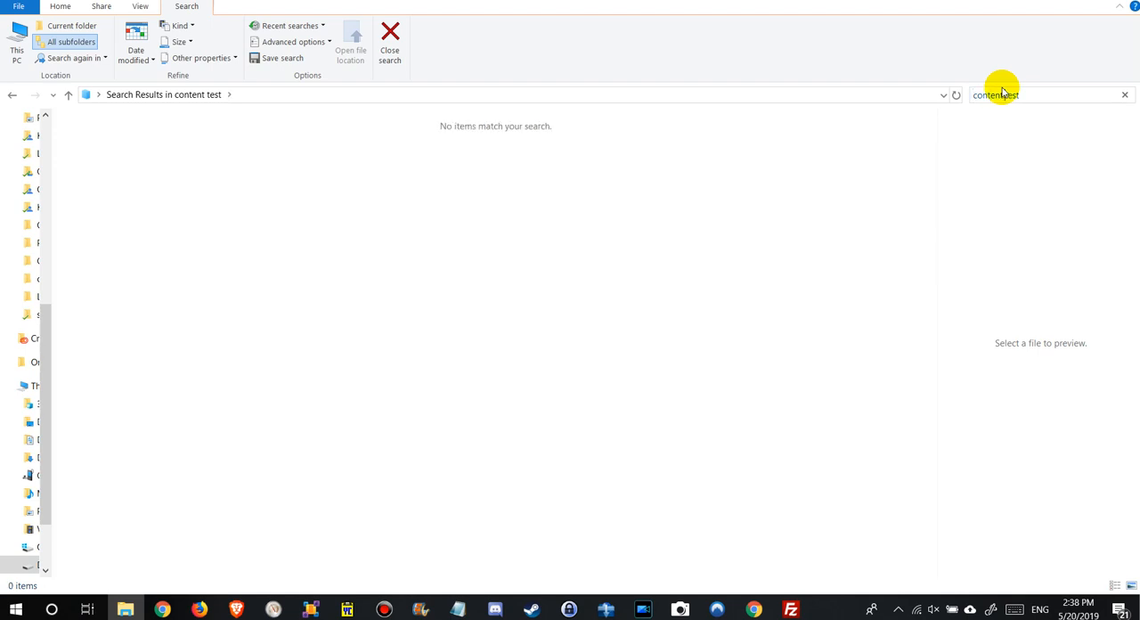
type(":")
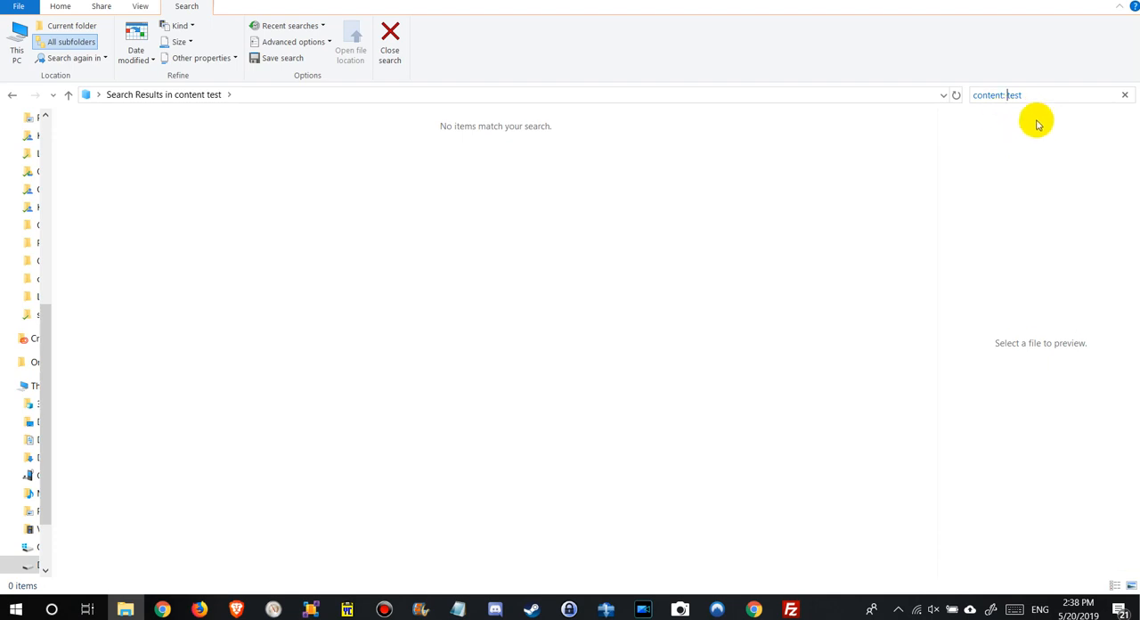
left_click(1029, 93)
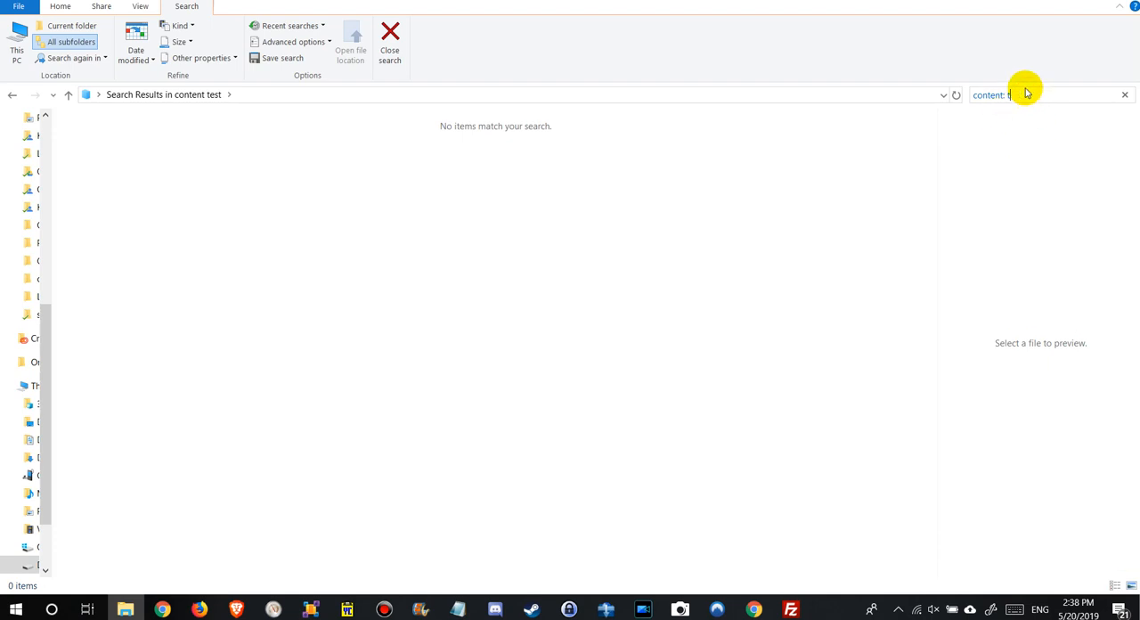
key("Return")
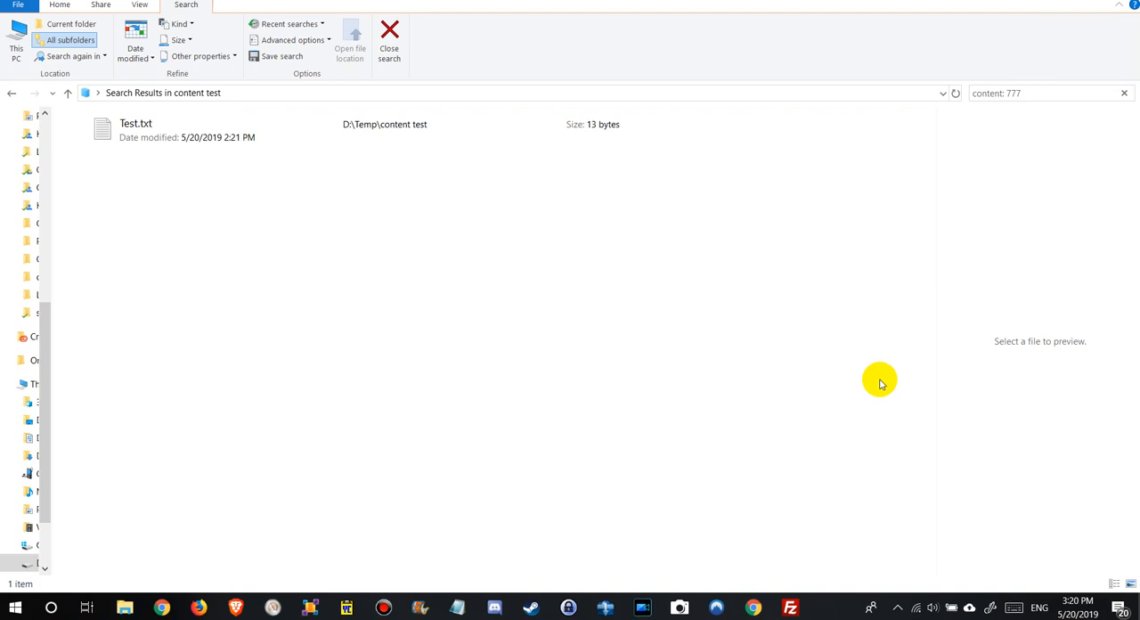
Find Indexing Options with the Windows search term index, open it and move its window clear of the search results.
left_click(15, 608)
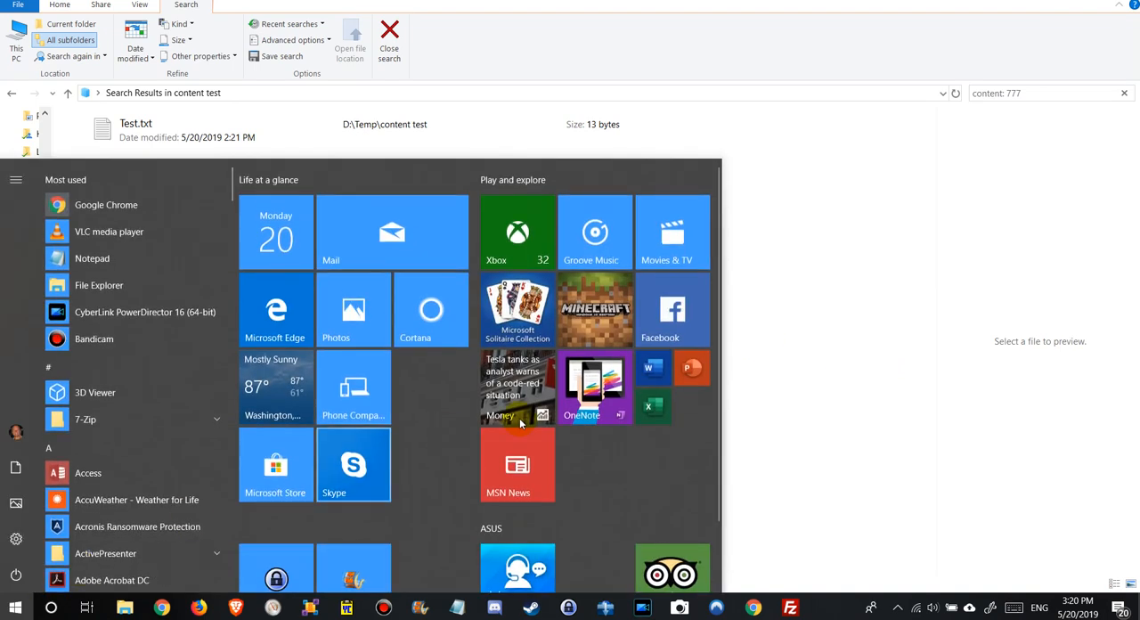
type("index")
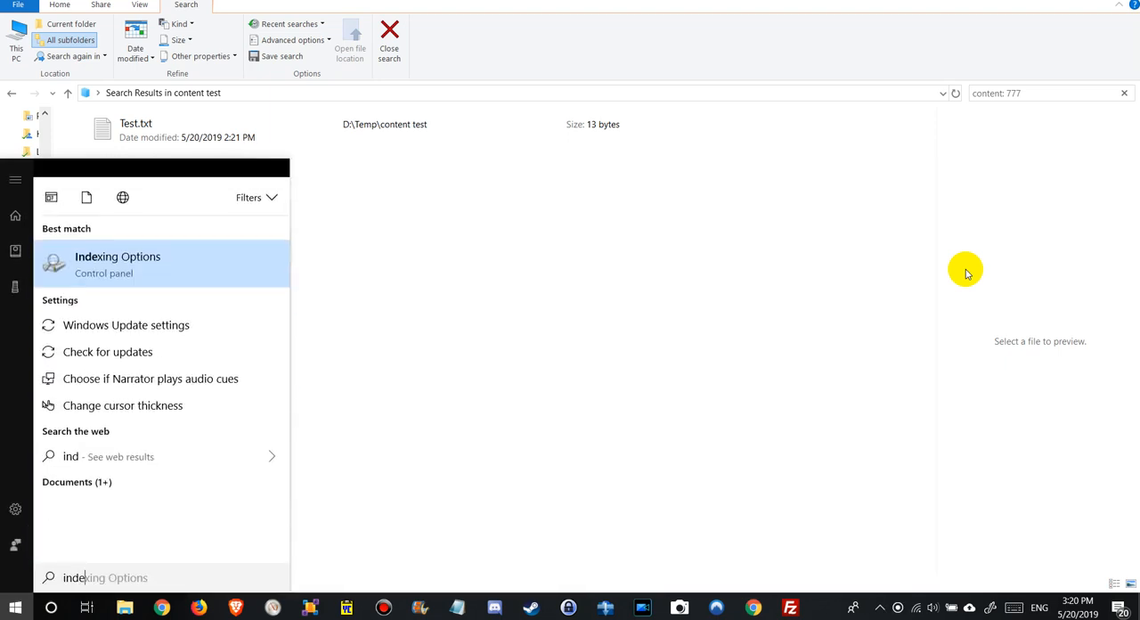
left_click(109, 254)
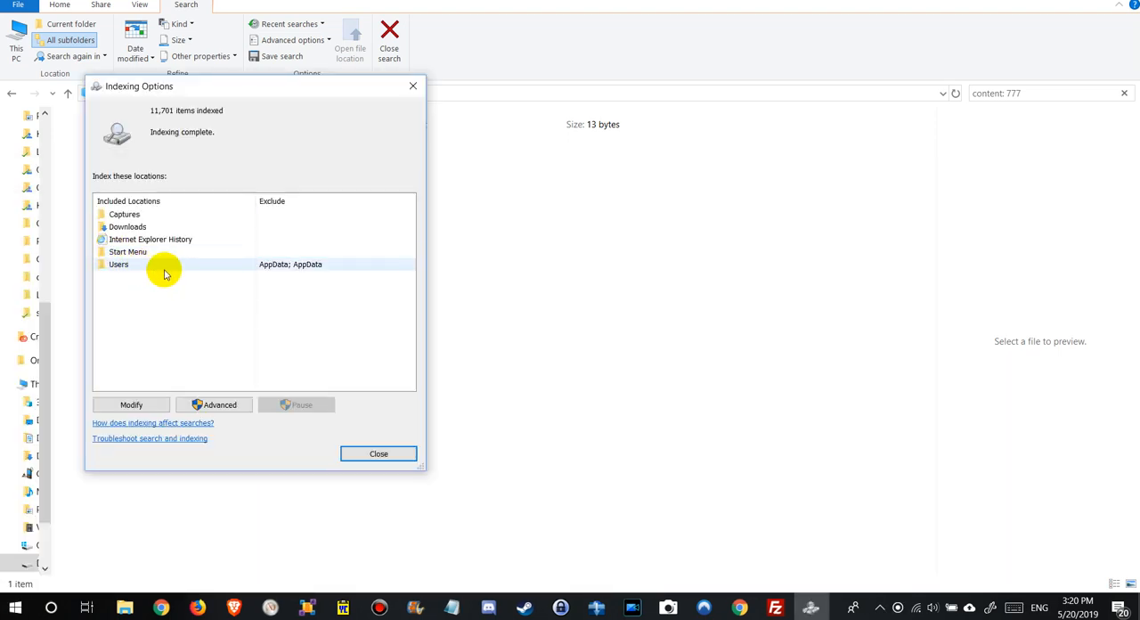
left_click_drag(237, 92, 494, 118)
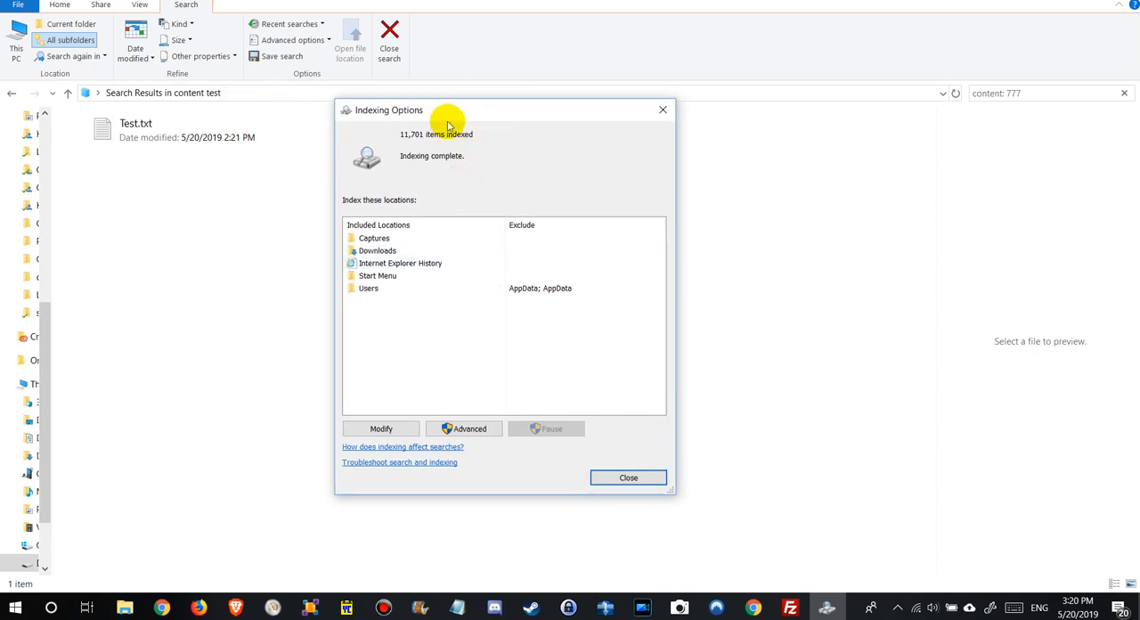
Review the selectable indexed locations, expand the folders of the OS (C:) drive, and cancel without changes.
left_click(388, 431)
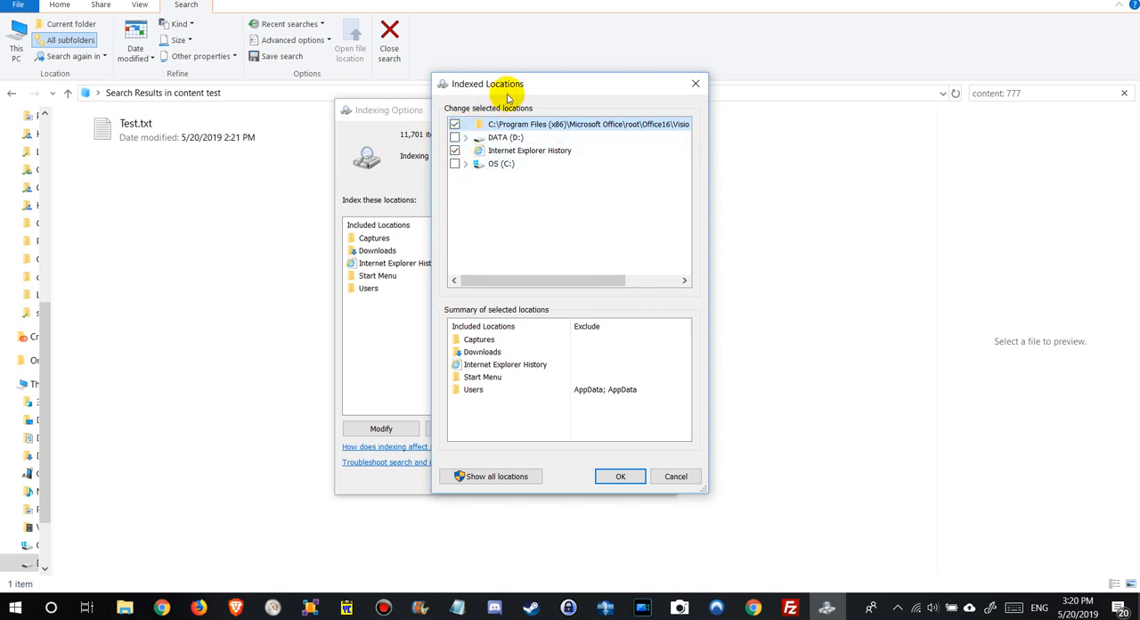
left_click_drag(501, 87, 544, 103)
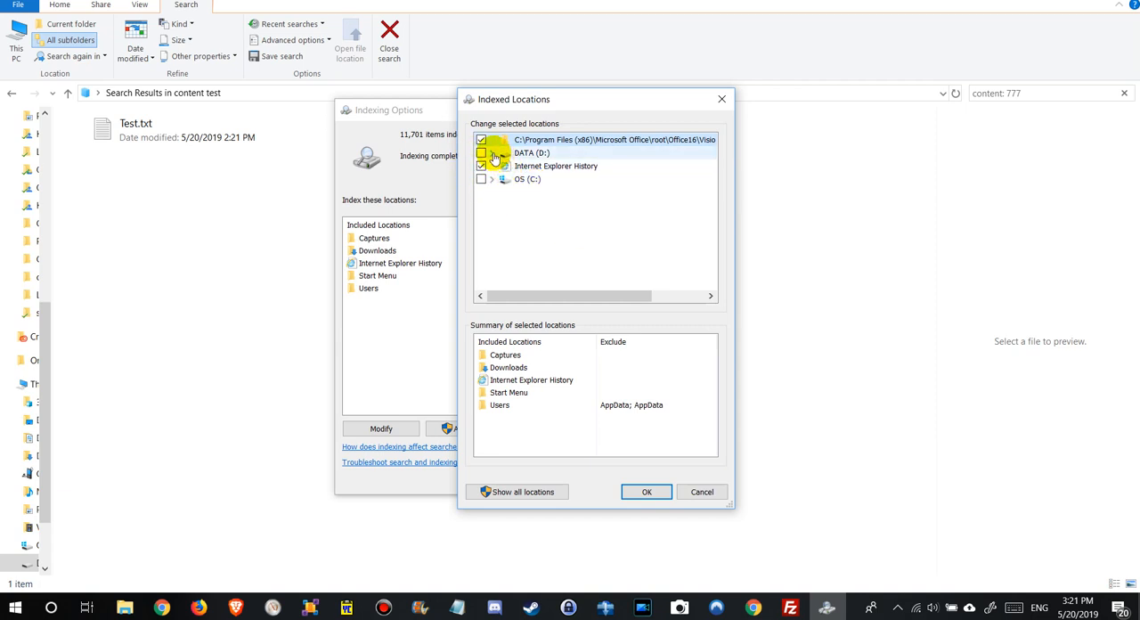
left_click(490, 179)
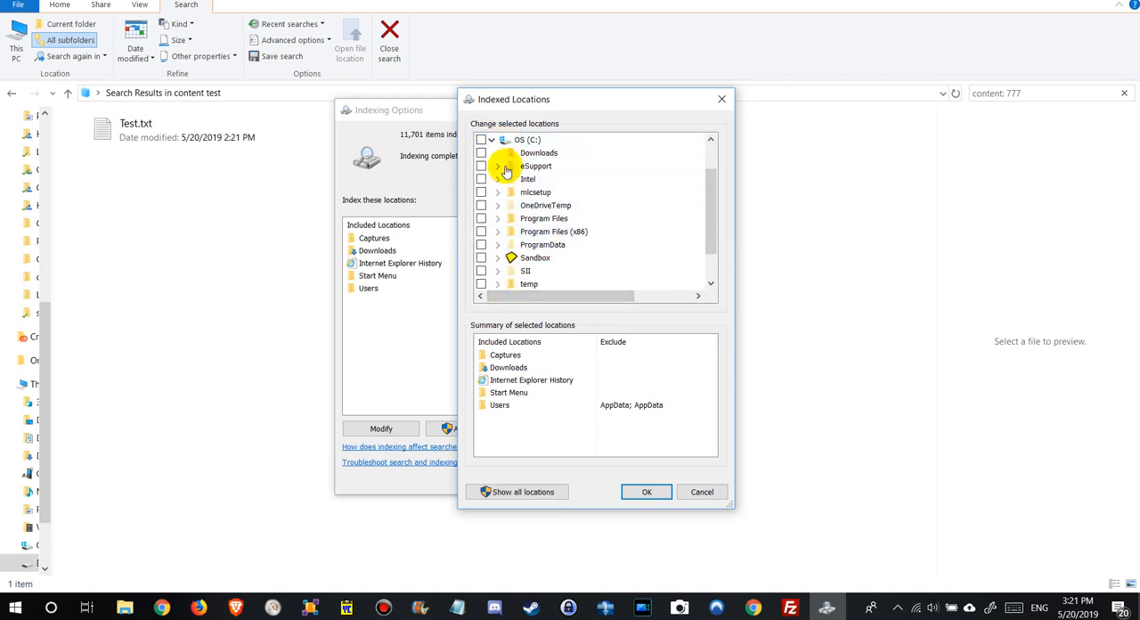
left_click(702, 496)
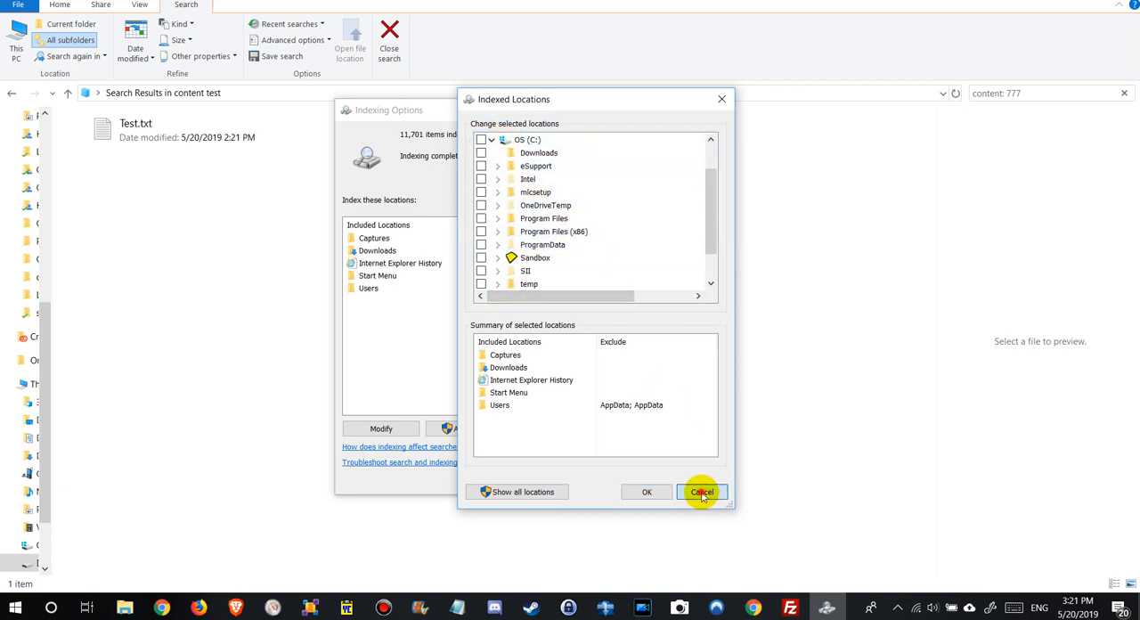
Open the advanced indexing options and show the list of indexed file types.
mouse_move(493, 111)
left_mouse_down()
mouse_move(506, 84)
mouse_move(496, 93)
left_mouse_up()
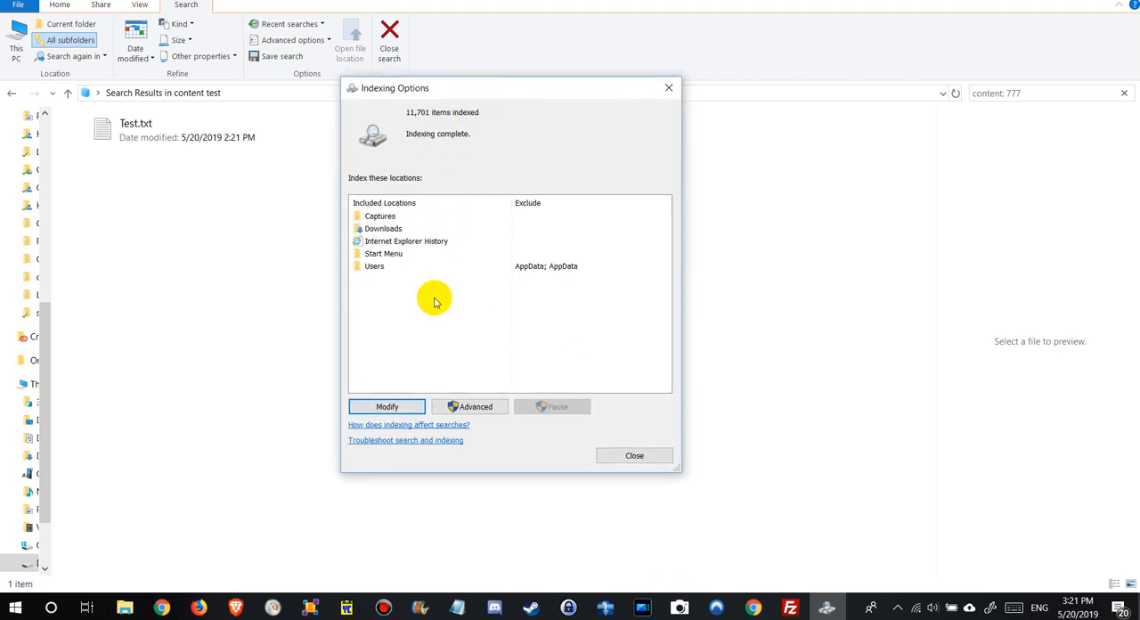
left_click(471, 408)
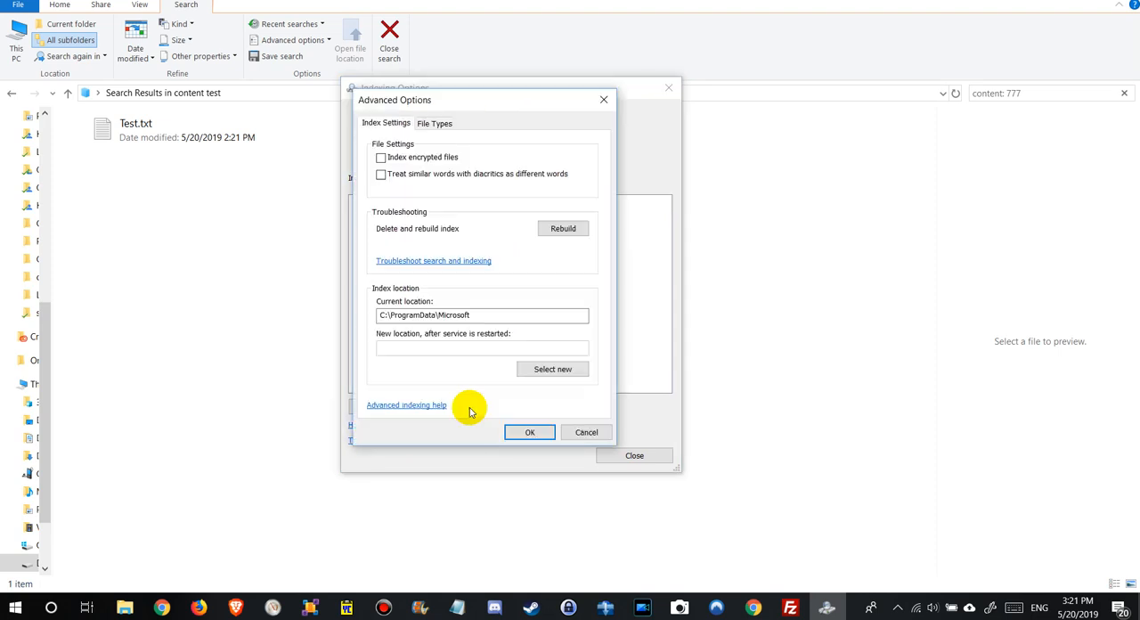
left_click_drag(447, 93, 511, 95)
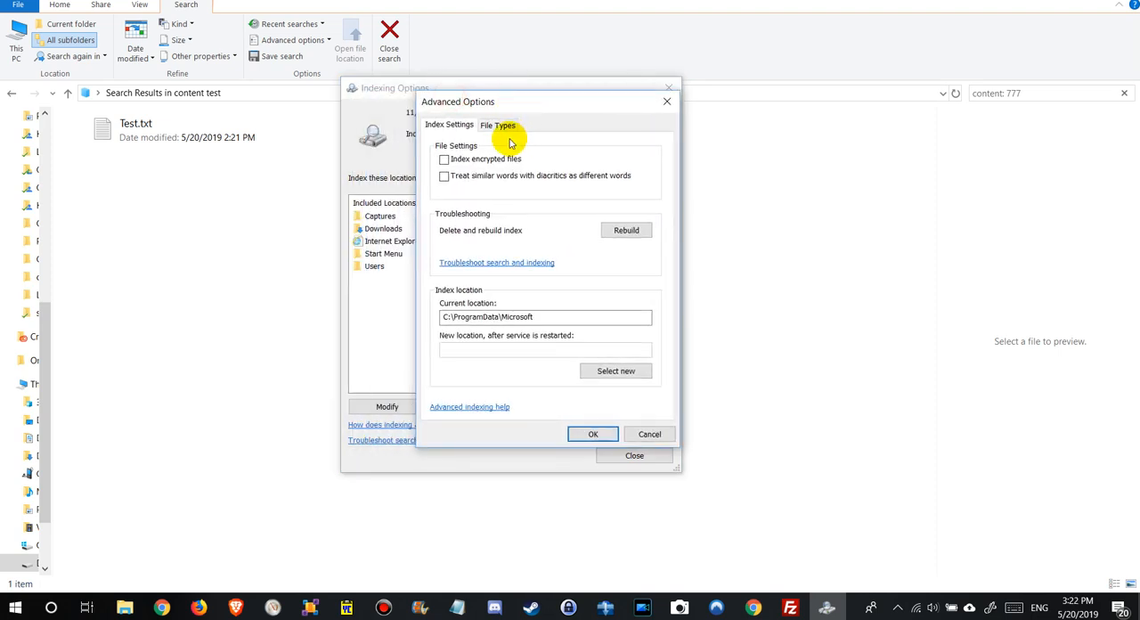
left_click(496, 124)
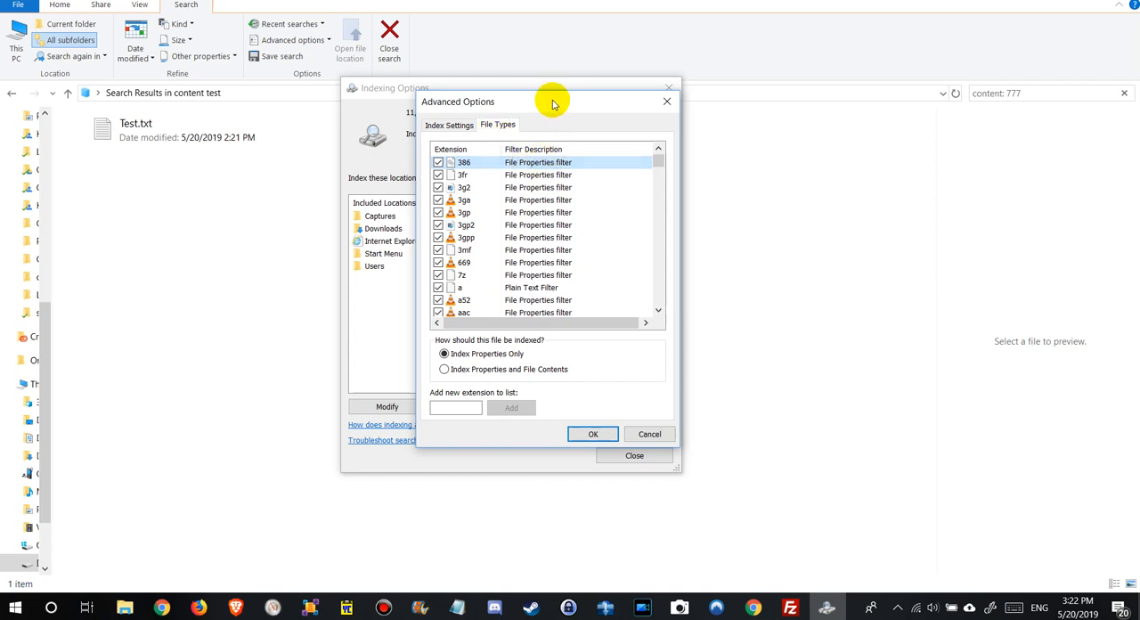
left_click_drag(549, 96, 537, 128)
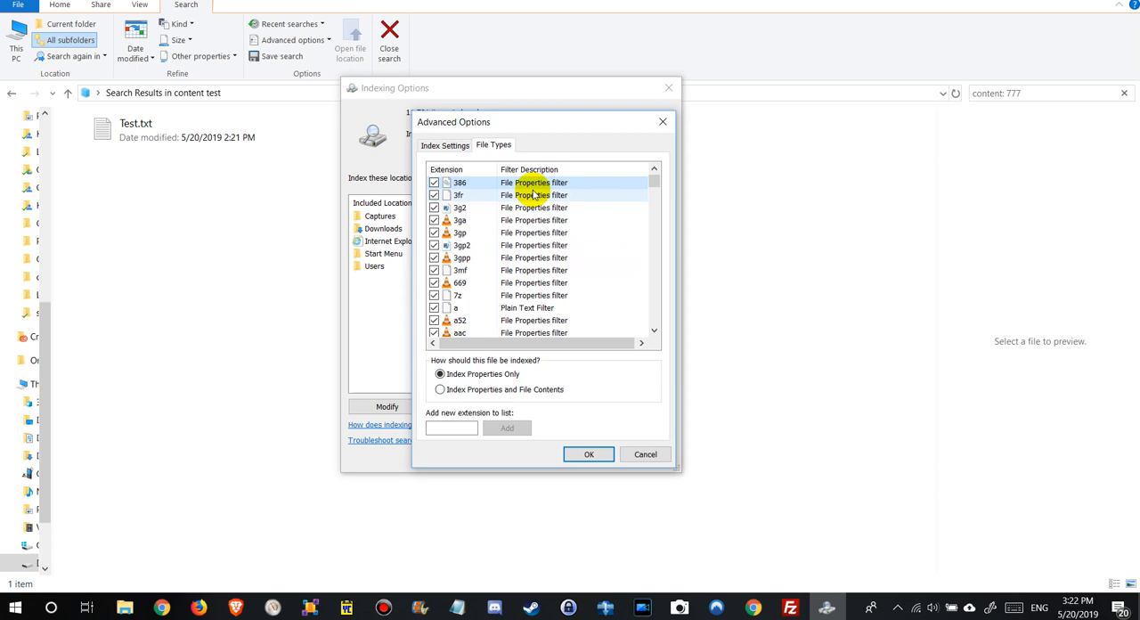
Check how the txt, udf and UDL file types are indexed, and browse further down the extension list.
type("txt")
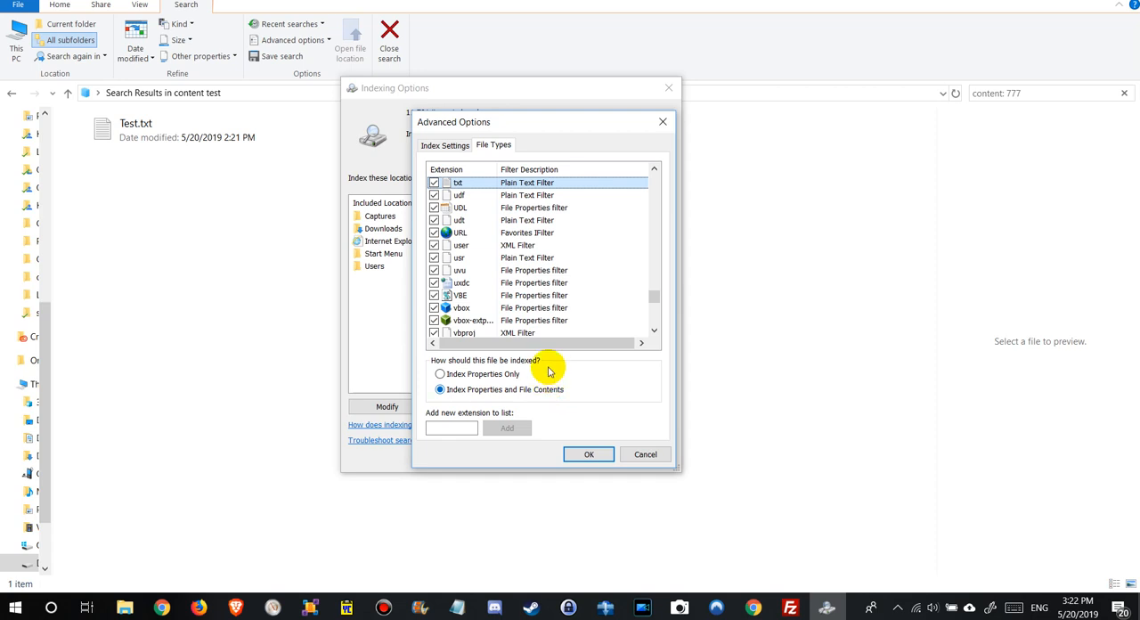
left_click(527, 195)
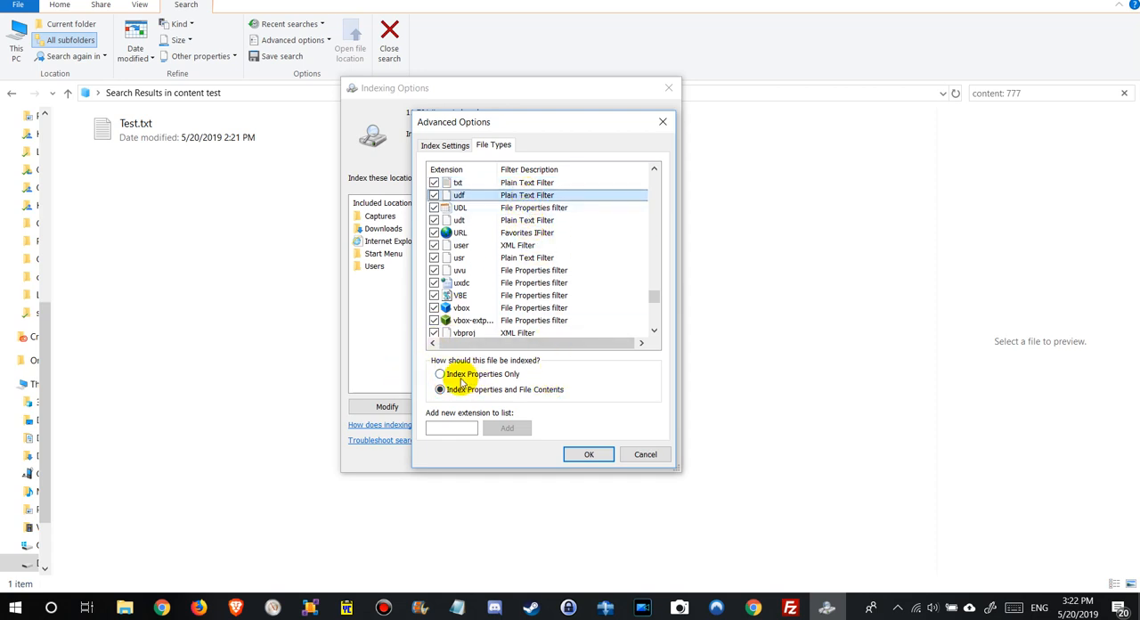
left_click(533, 208)
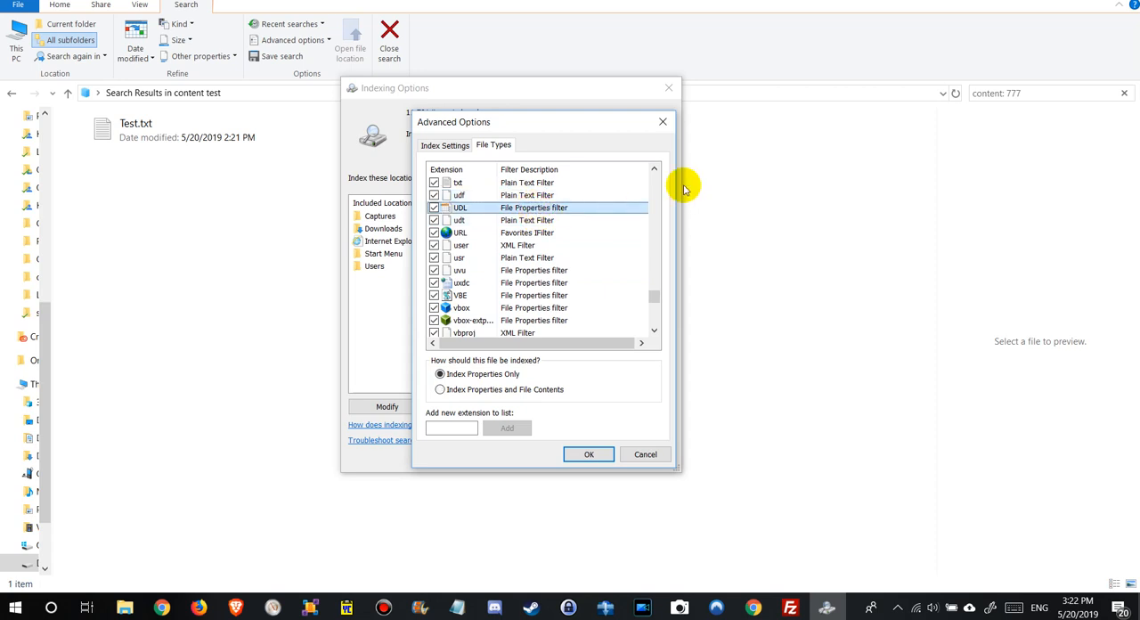
key("Down")
key("Down")
key("Down")
key("Down")
key("Down")
key("Down")
key("Down")
key("Down")
key("Down")
key("Down")
key("Down")
key("Down")
key("Down")
key("Down")
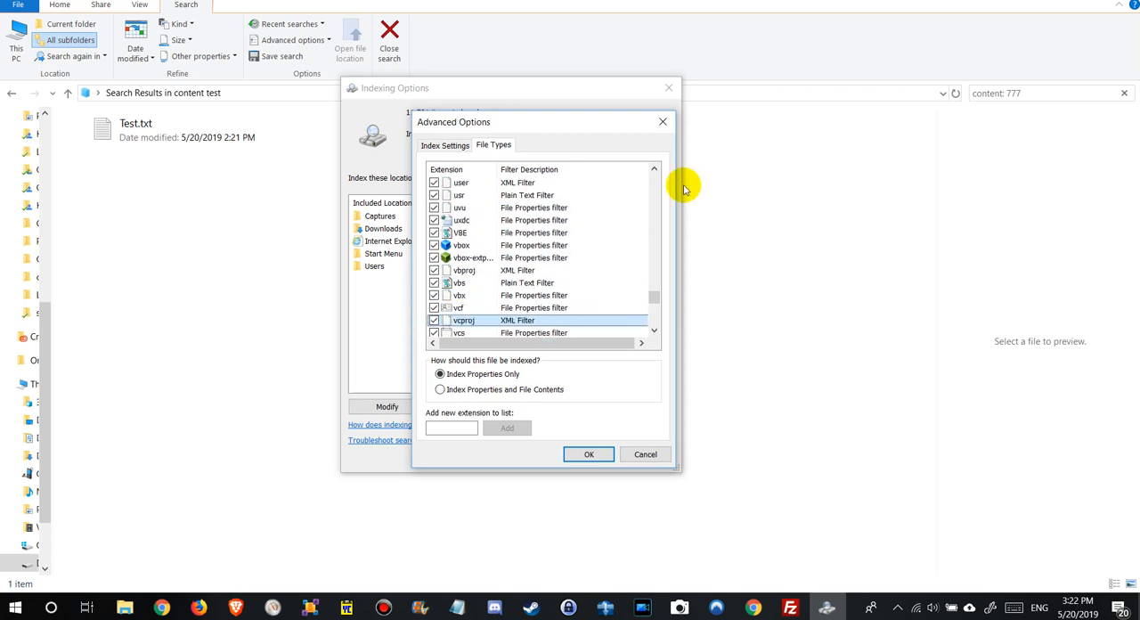
Examine how the file types from vcproj down to vssscc are indexed.
key("Down")
key("Down")
key("Down")
key("Down")
key("Down")
key("Down")
key("Down")
key("Down")
key("Down")
key("Down")
key("Down")
key("Down")
key("Down")
key("Down")
key("Down")
key("Down")
key("Down")
key("Down")
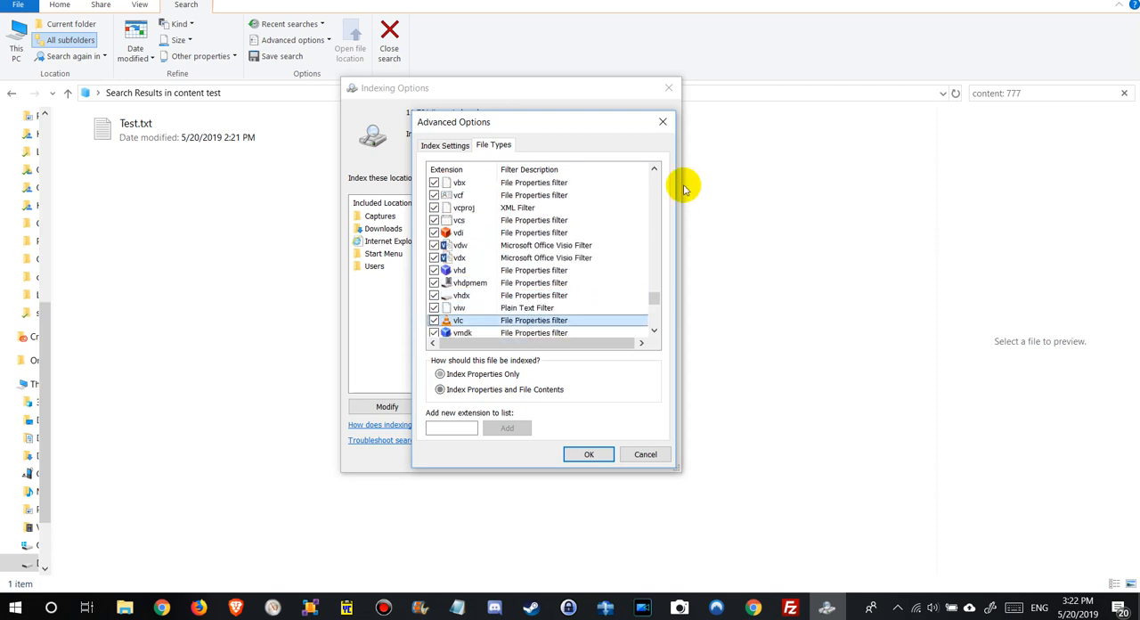
key("Down")
key("Down")
key("Down")
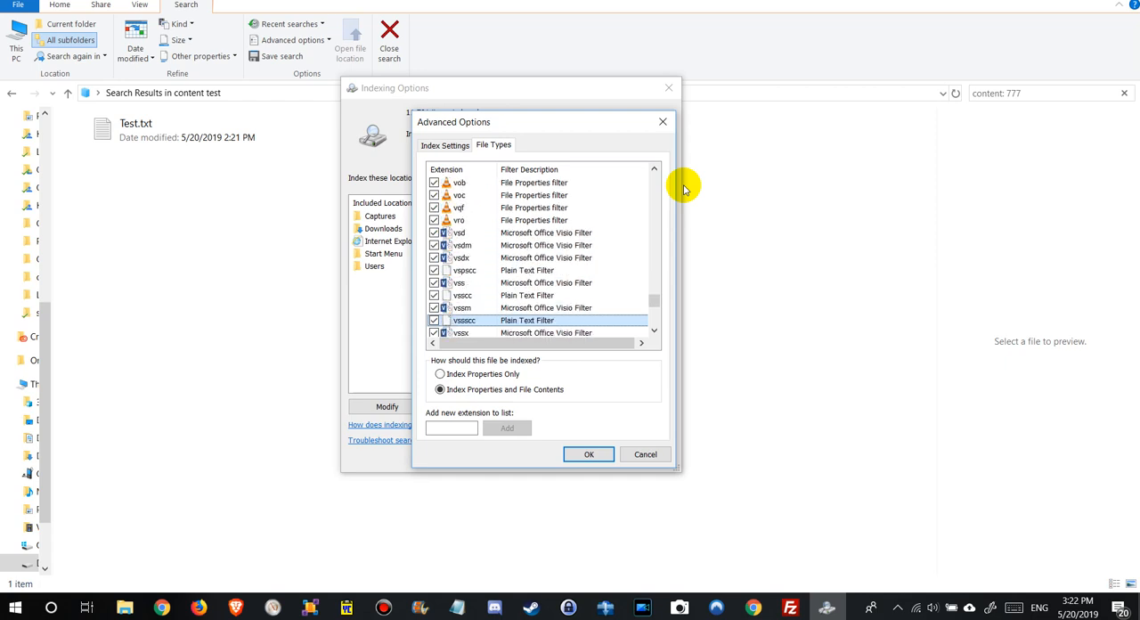
Browse back up the extension list from vssscc through saz and ra to pssc, checking how these file types are indexed.
key("Up")
key("Up")
key("Up")
key("Up")
key("Up")
key("Up")
key("Up")
key("Up")
key("Up")
key("Up")
key("Up")
key("Up")
key("Up")
key("Up")
key("Up")
key("Up")
key("Up")
key("Up")
key("Up")
key("Up")
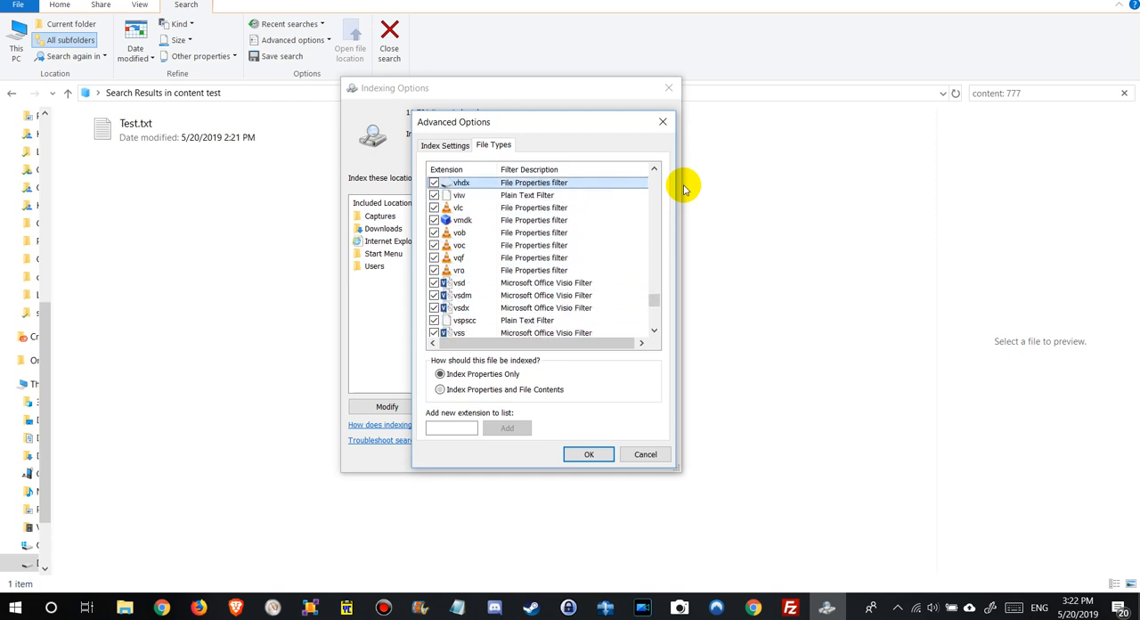
key("Up")
key("Up")
key("Up")
key("Up")
key("Up")
key("Up")
key("Up")
key("Up")
key("Up")
key("Up")
key("Up")
key("Up")
key("Up")
key("Up")
key("Up")
key("Up")
key("Up")
key("Up")
key("Up")
key("Up")
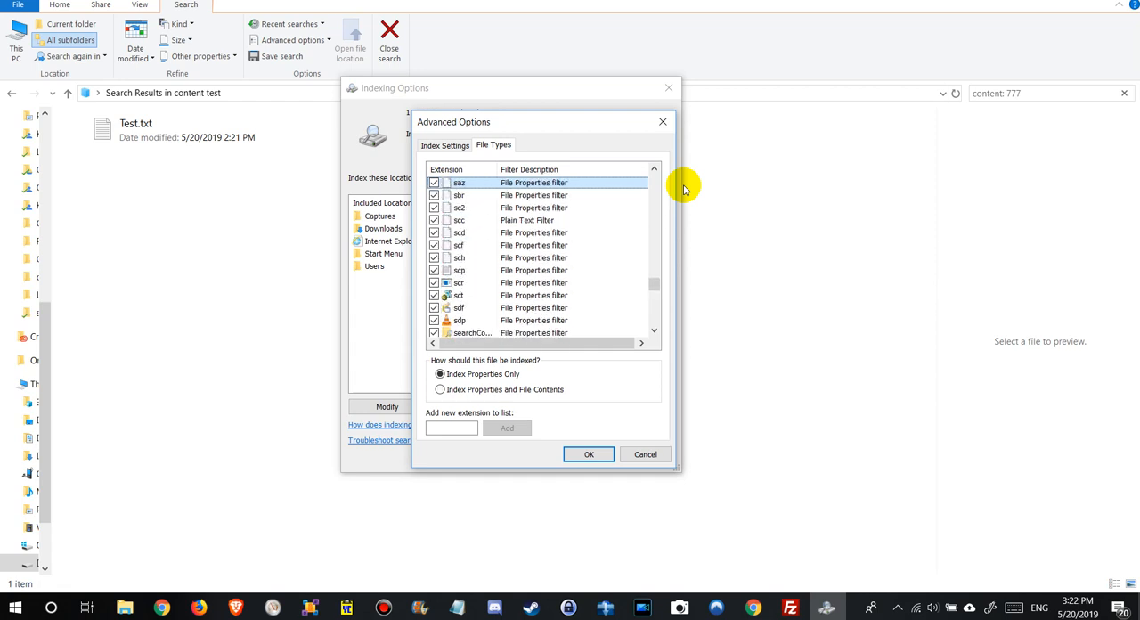
key("Up")
key("Up")
key("Up")
key("Up")
key("Up")
key("Up")
key("Up")
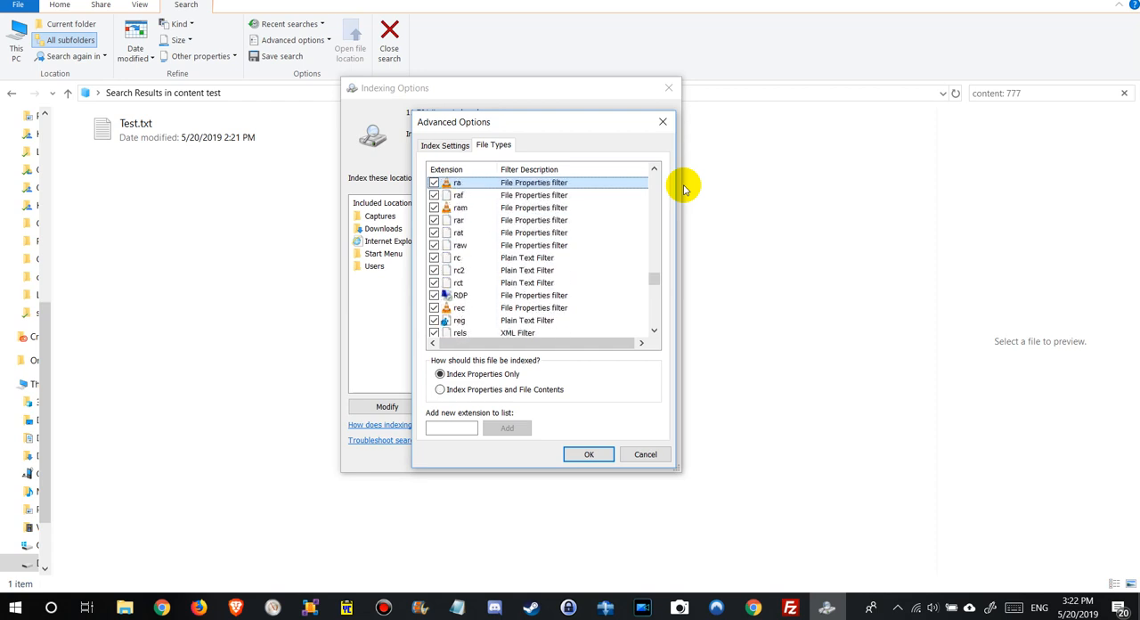
key("Up")
key("Up")
key("Up")
key("Up")
key("Up")
key("Up")
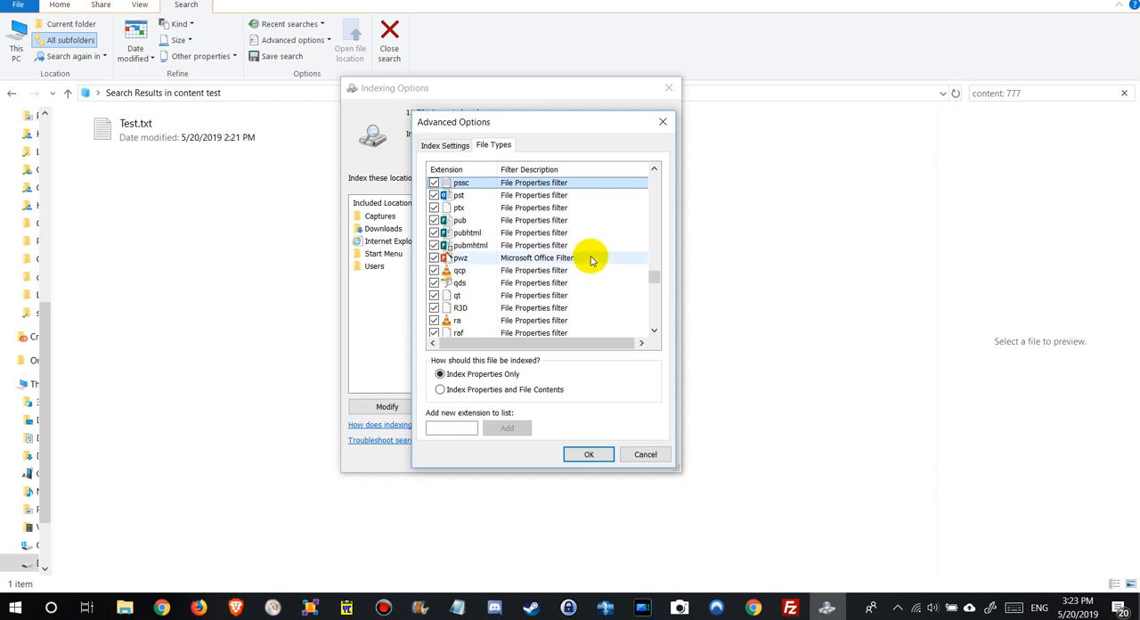
Check how the pst, psd and psd1 file types are indexed.
key("Down")
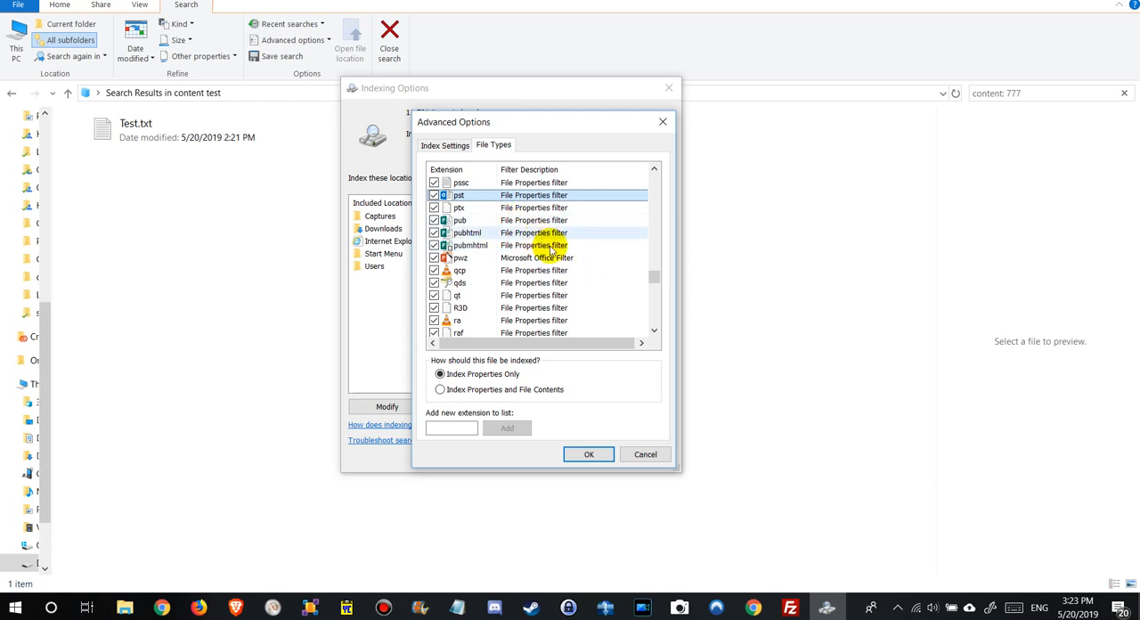
scroll(530, 257, "up", 2)
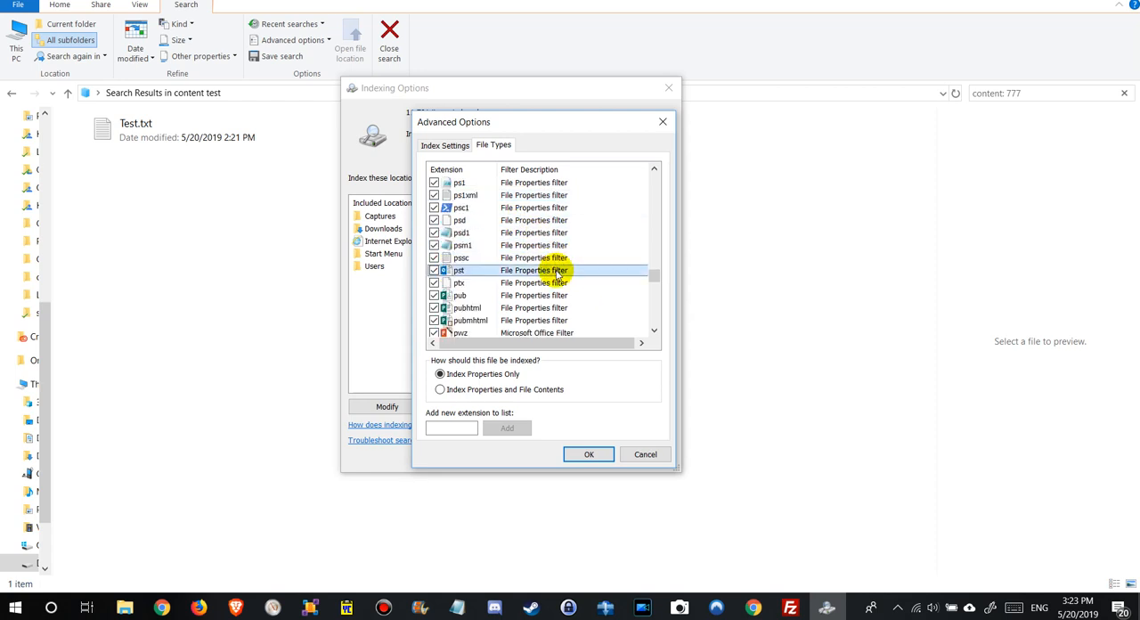
left_click(507, 221)
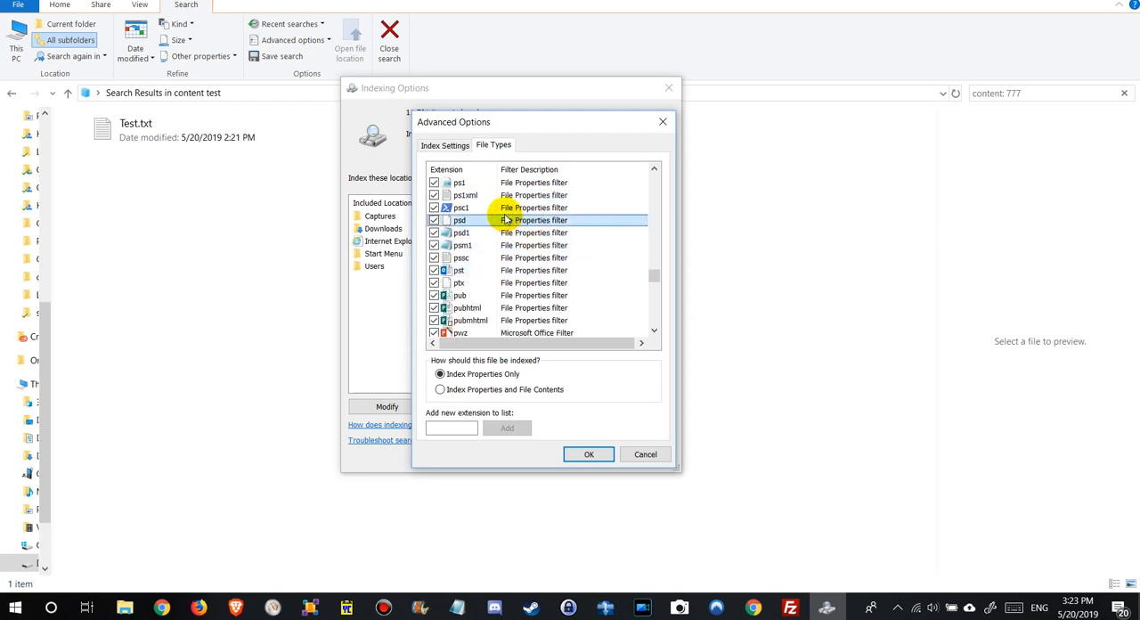
key("Down")
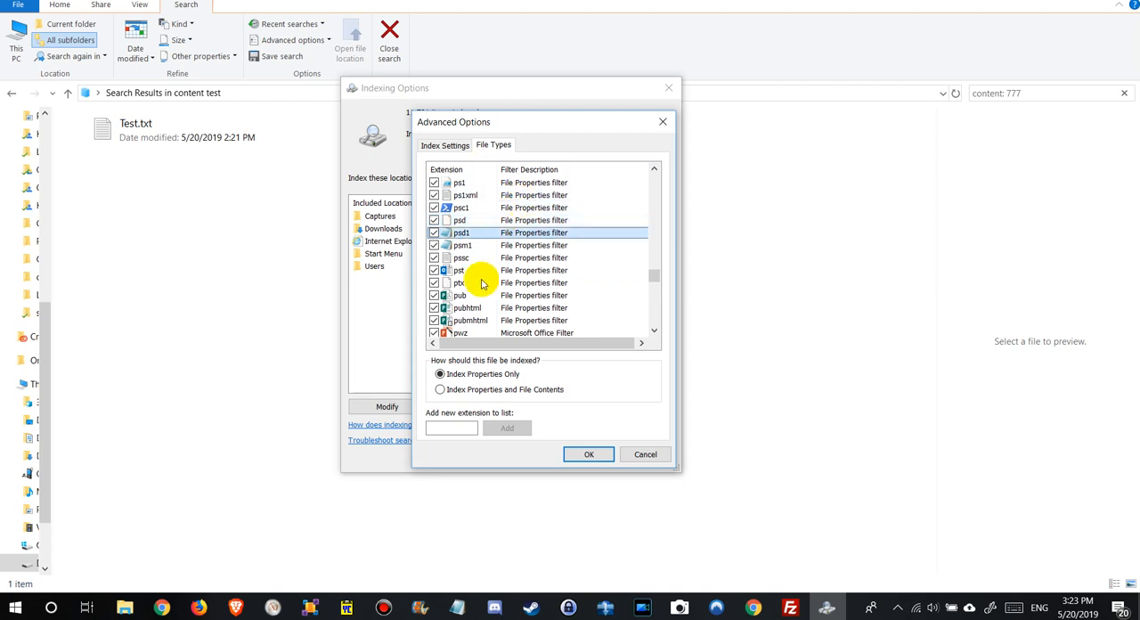
Find the php file type further up the extension list and check how it is indexed.
scroll(542, 237, "up", 4)
scroll(545, 237, "up", 2)
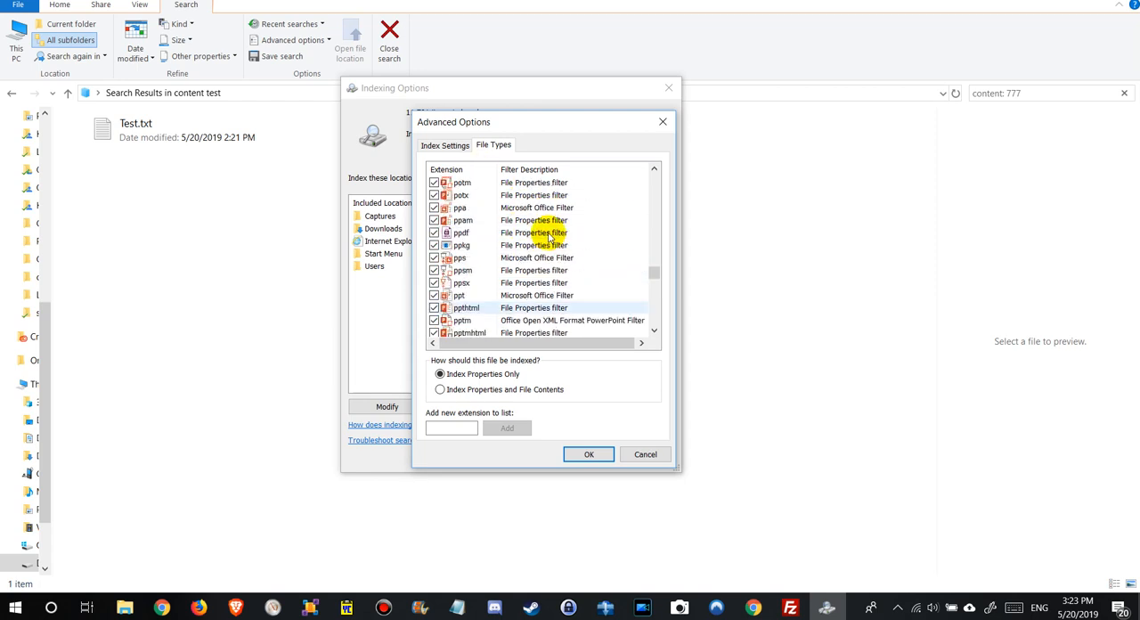
scroll(539, 230, "up", 6)
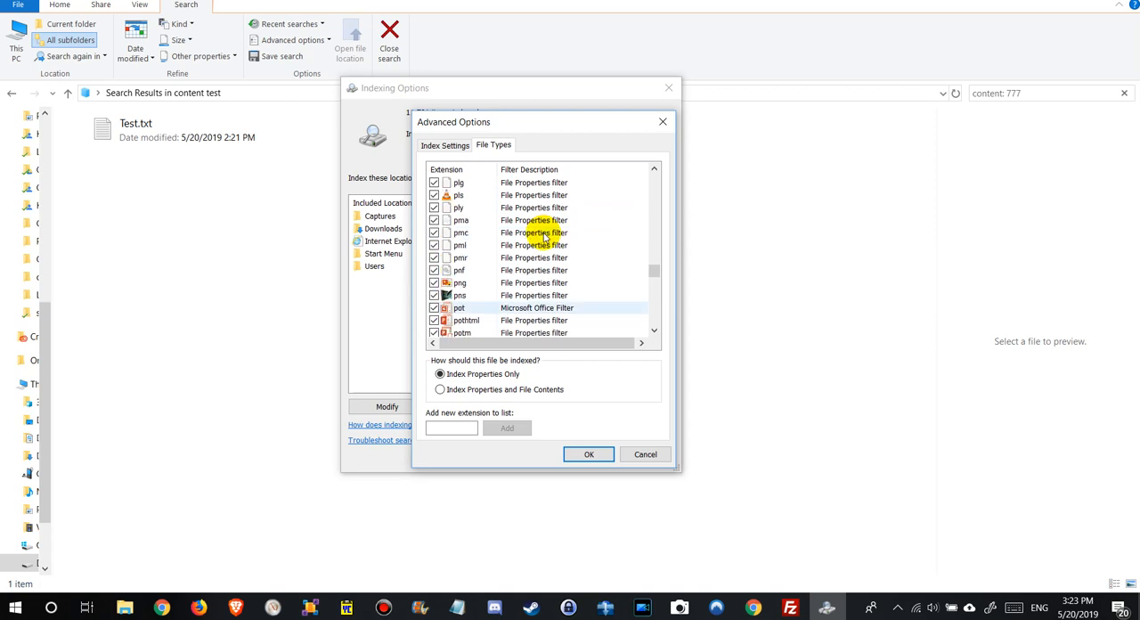
scroll(490, 198, "up", 2)
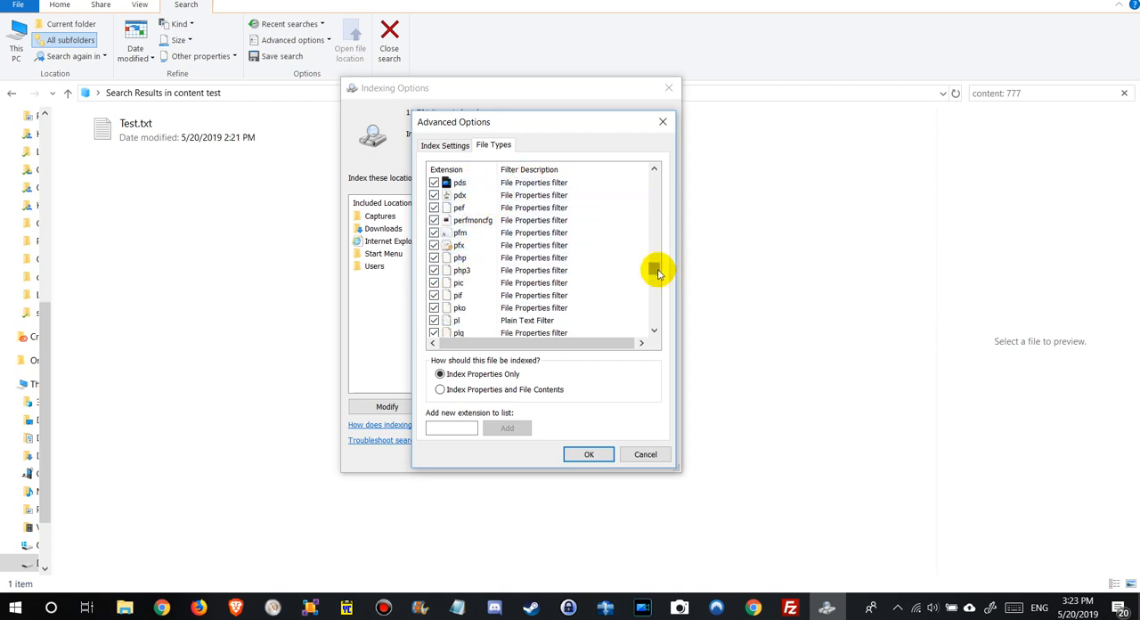
left_click_drag(655, 268, 653, 266)
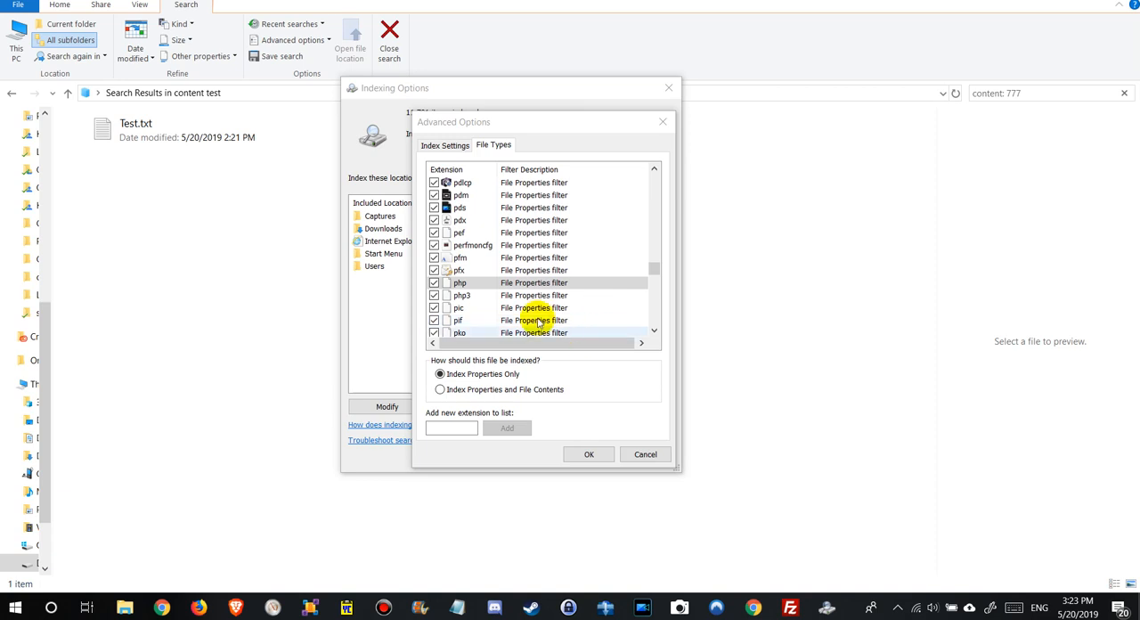
left_click(470, 285)
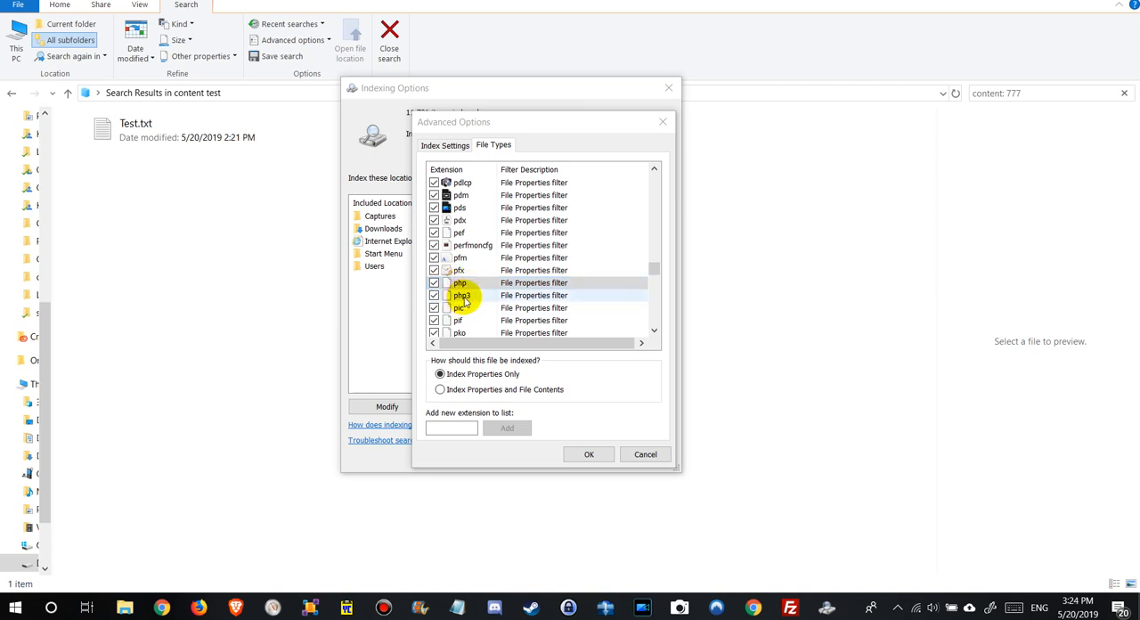
Add the extension php to the list of indexed file types.
left_click(452, 427)
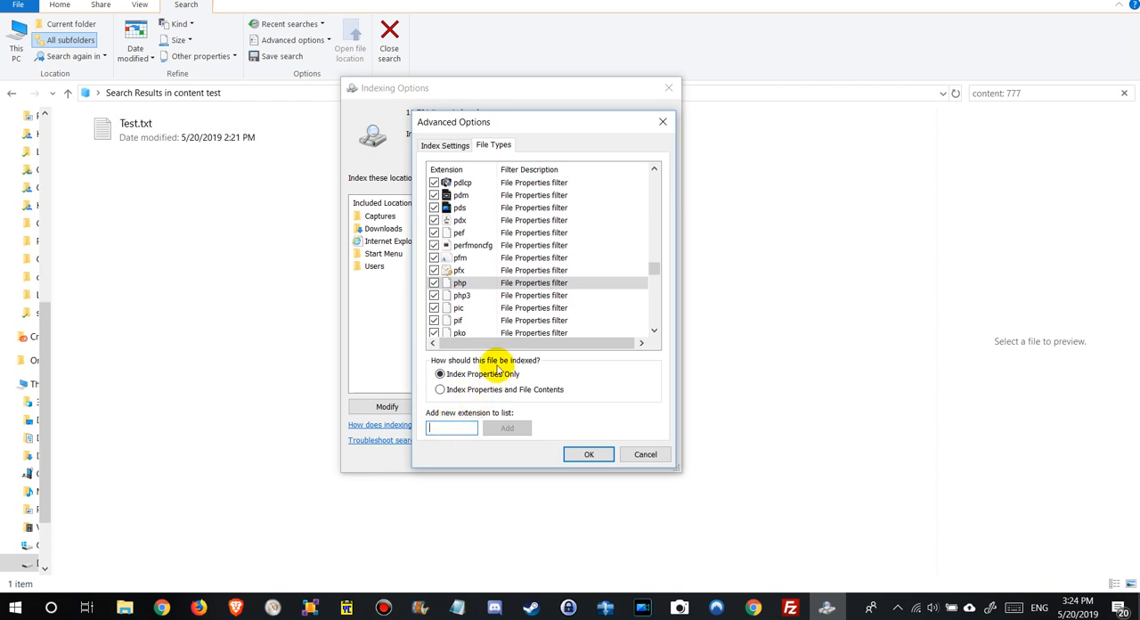
type("php")
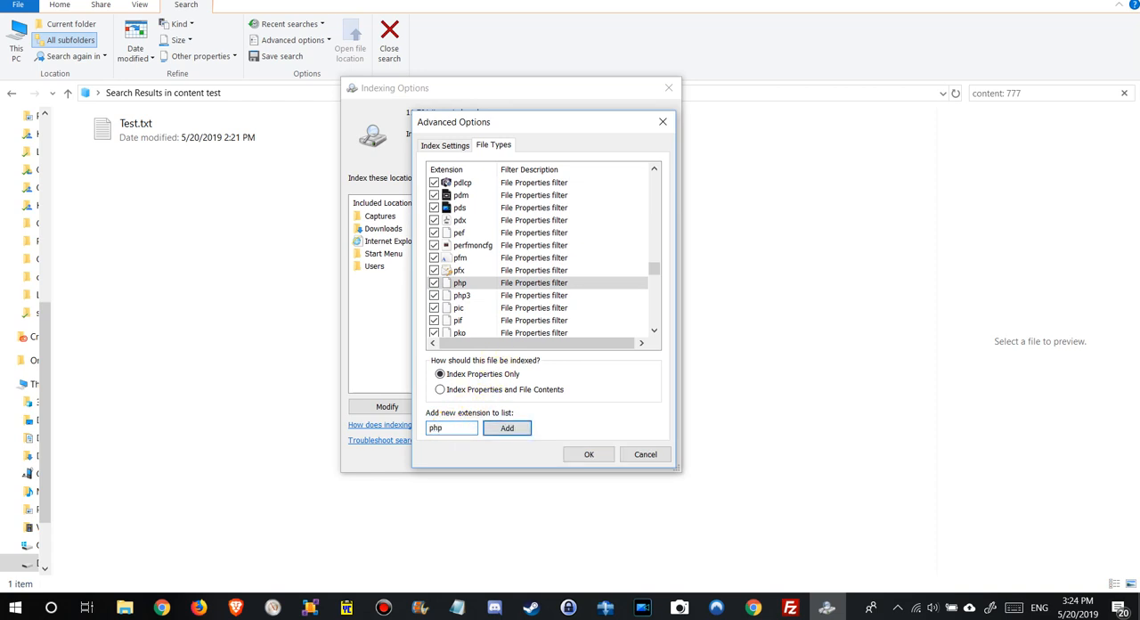
left_click(504, 429)
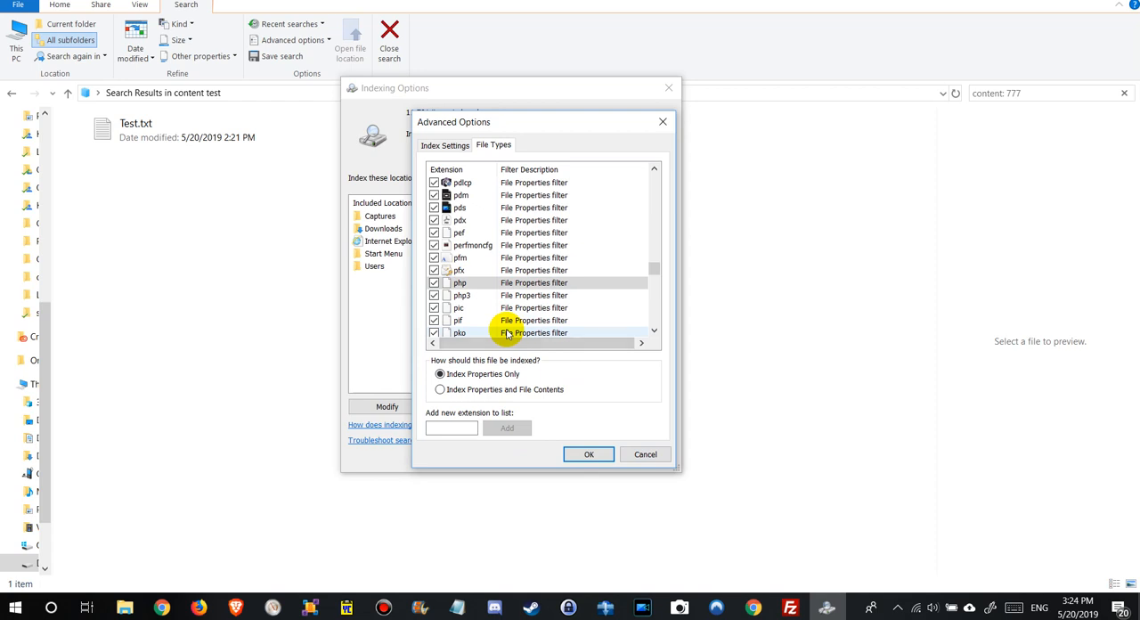
Exclude the php file type from indexing and include it again.
left_click(462, 283)
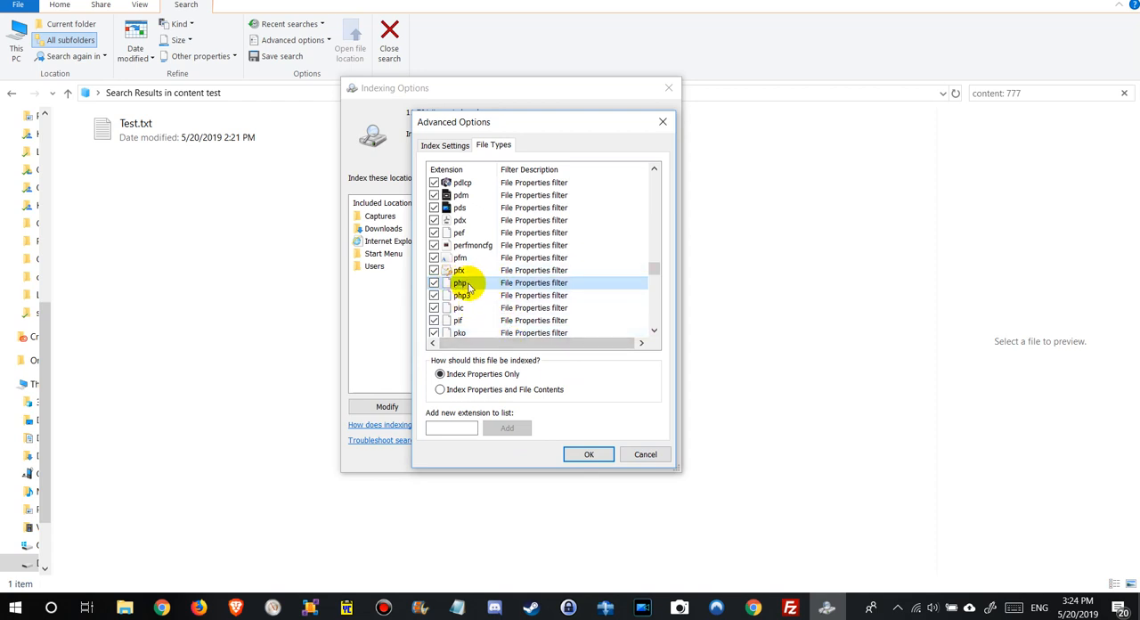
left_click(452, 427)
left_click(446, 430)
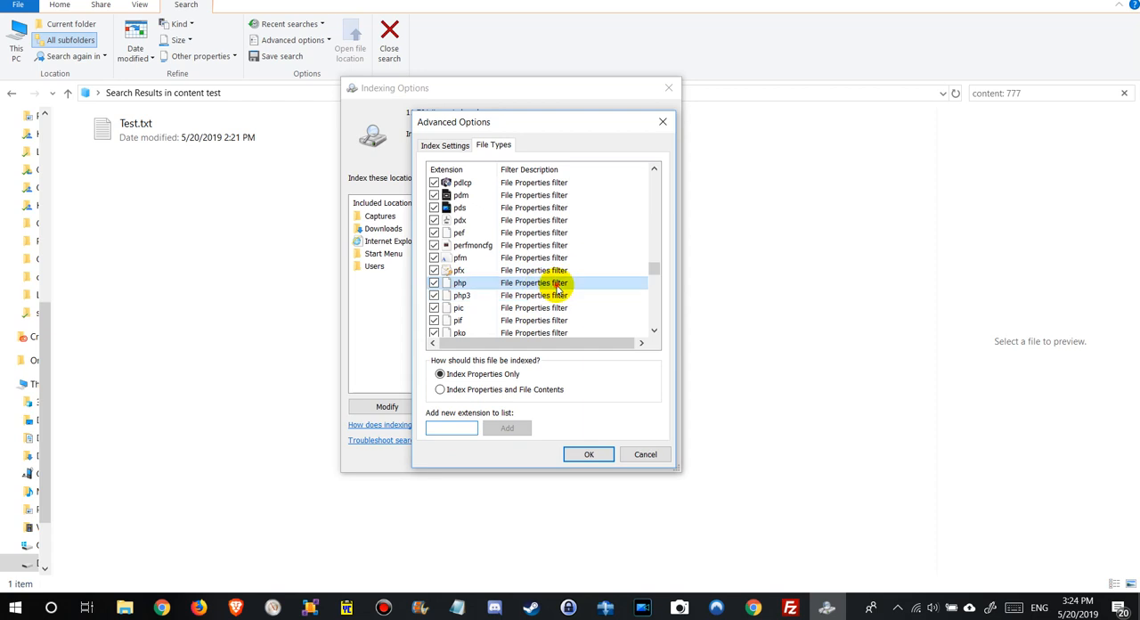
left_click(533, 284)
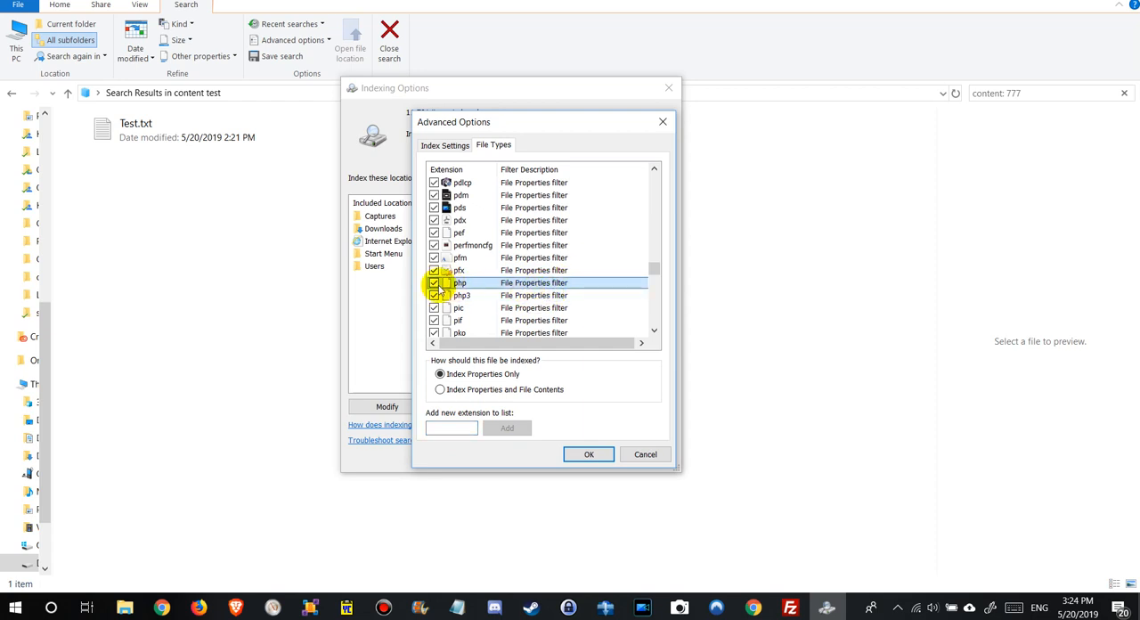
left_click(433, 283)
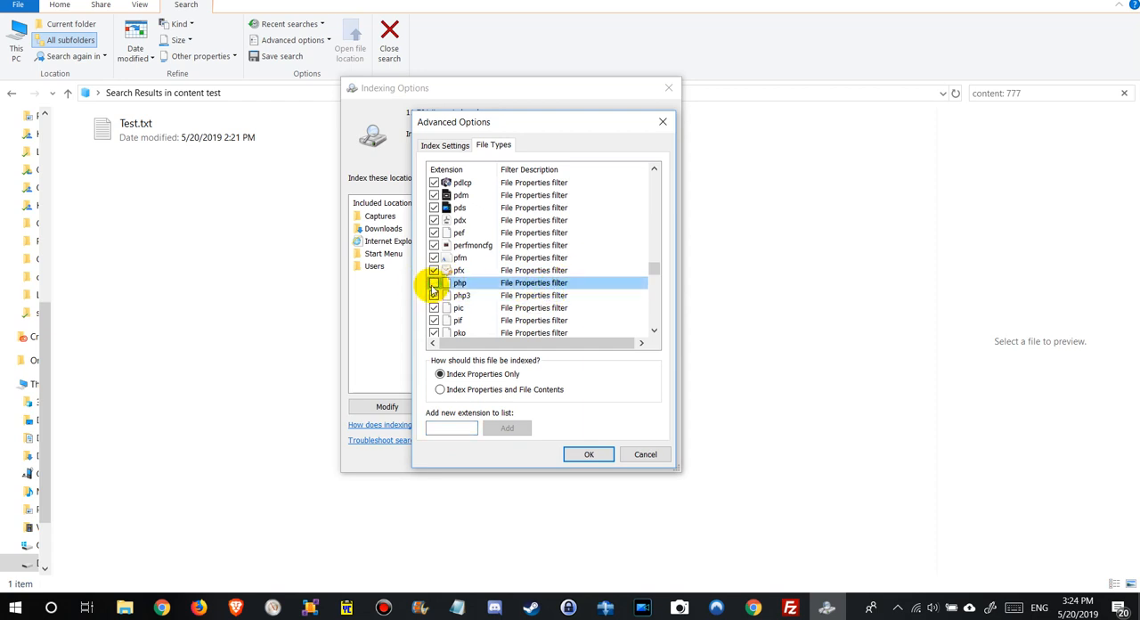
left_click(434, 284)
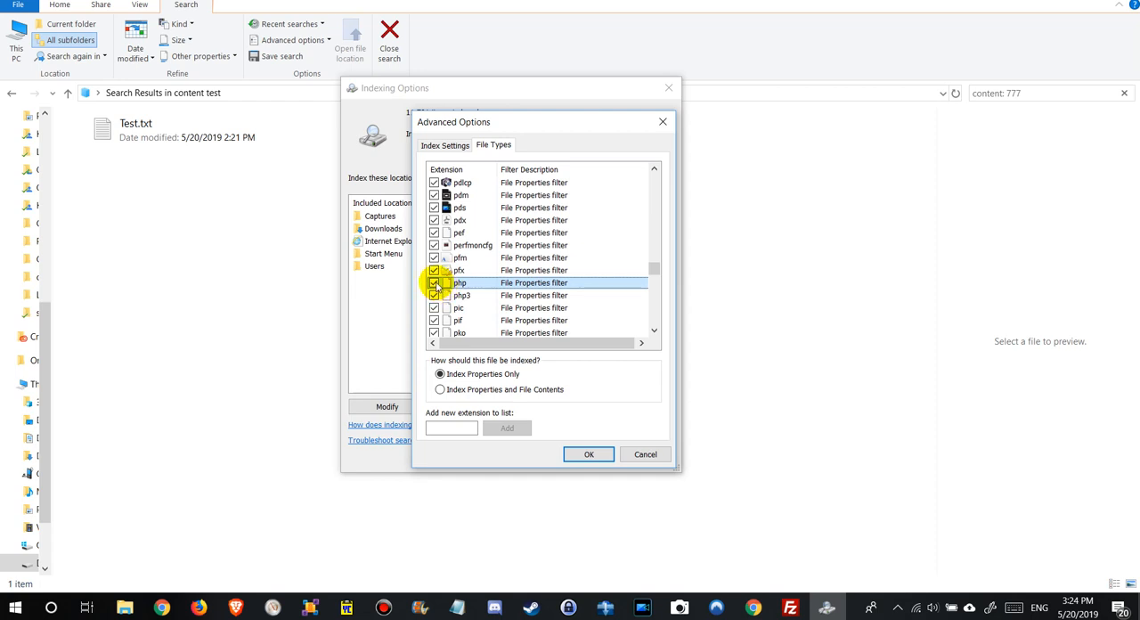
Set the php file type to Index Properties and File Contents, accept the index rebuild and close Indexing Options.
left_click(440, 391)
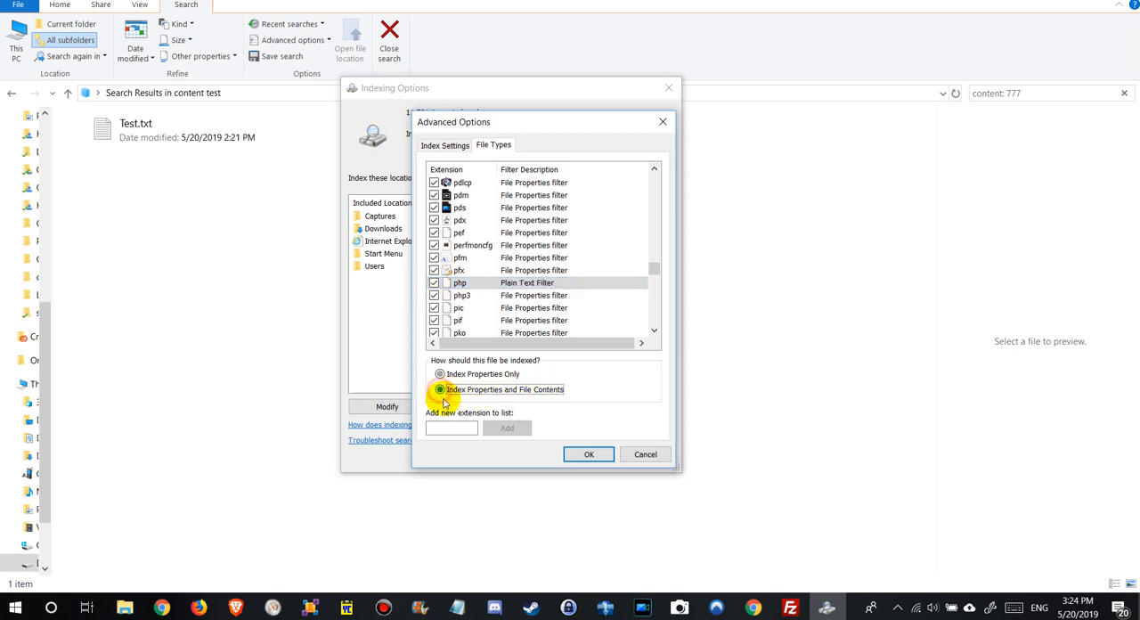
left_click(587, 454)
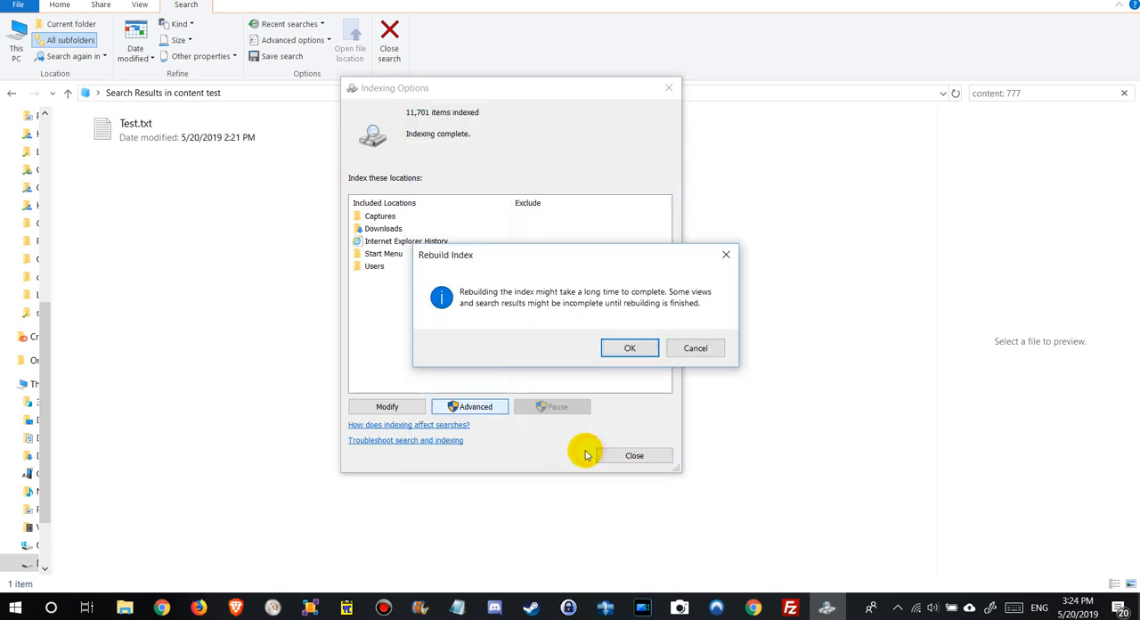
left_click(628, 348)
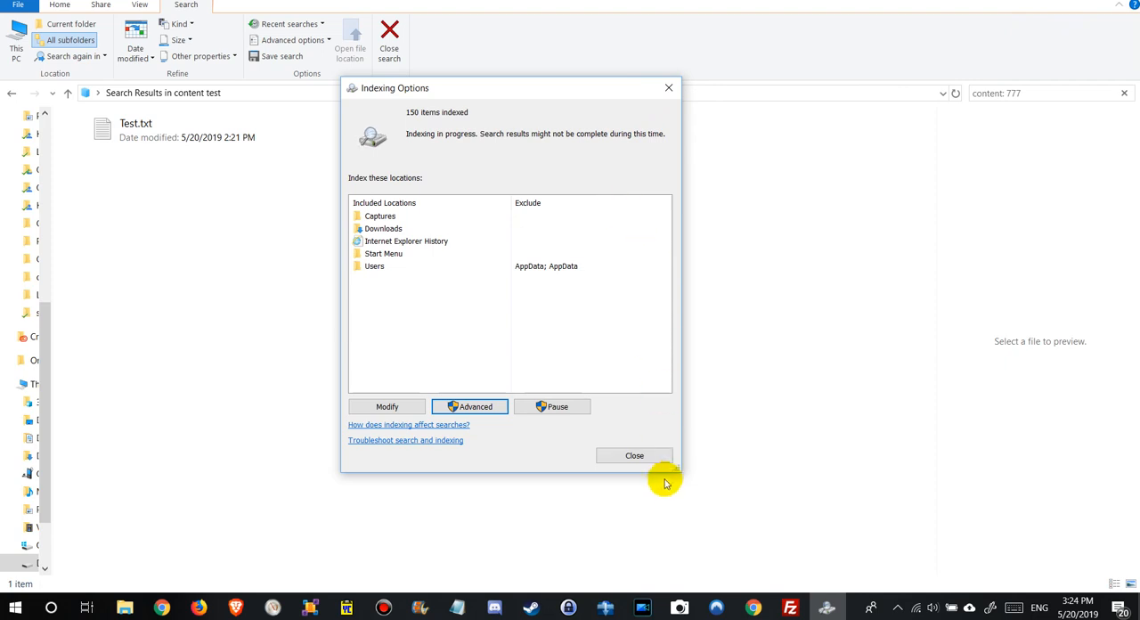
left_click(634, 455)
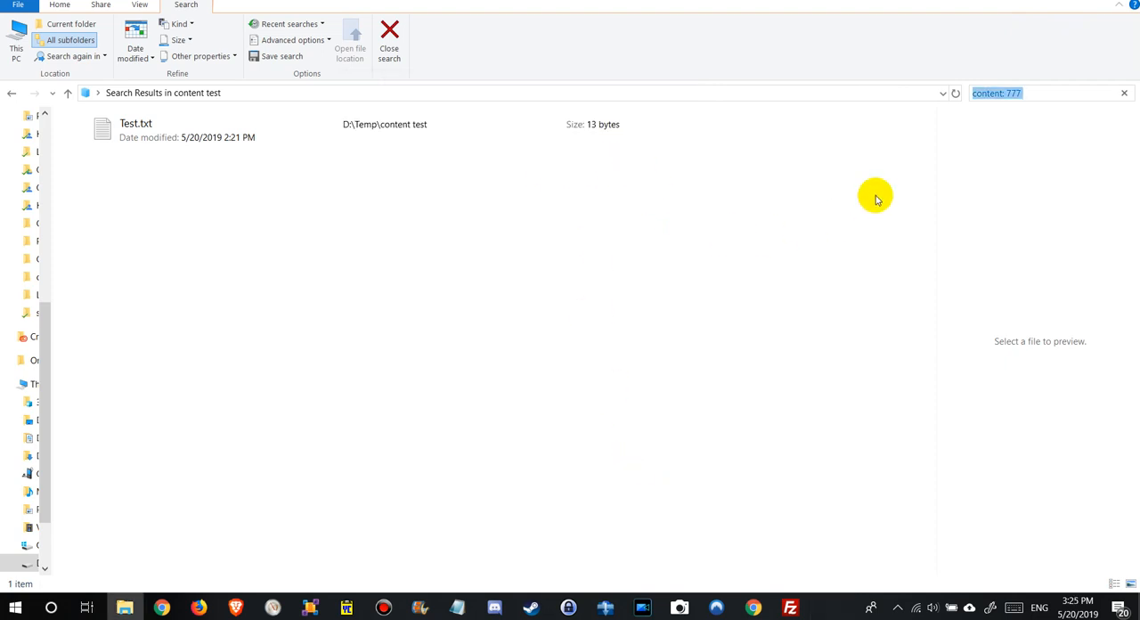
Refresh the content: 777 search, open Test.php for editing to check its text, and close it again.
left_click(1031, 93)
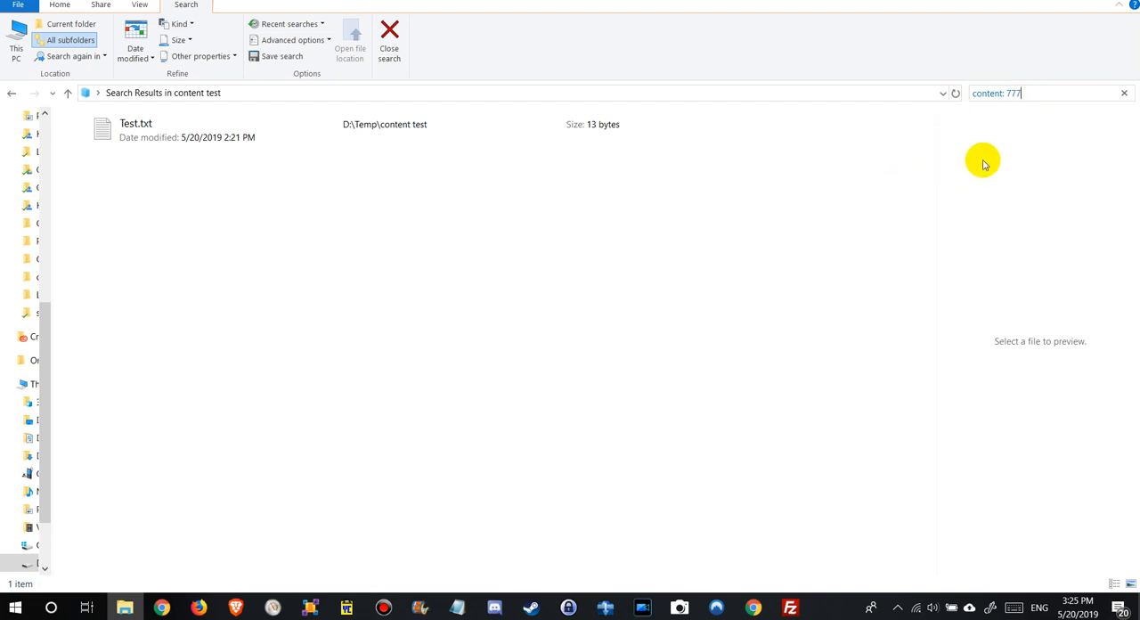
left_click(956, 92)
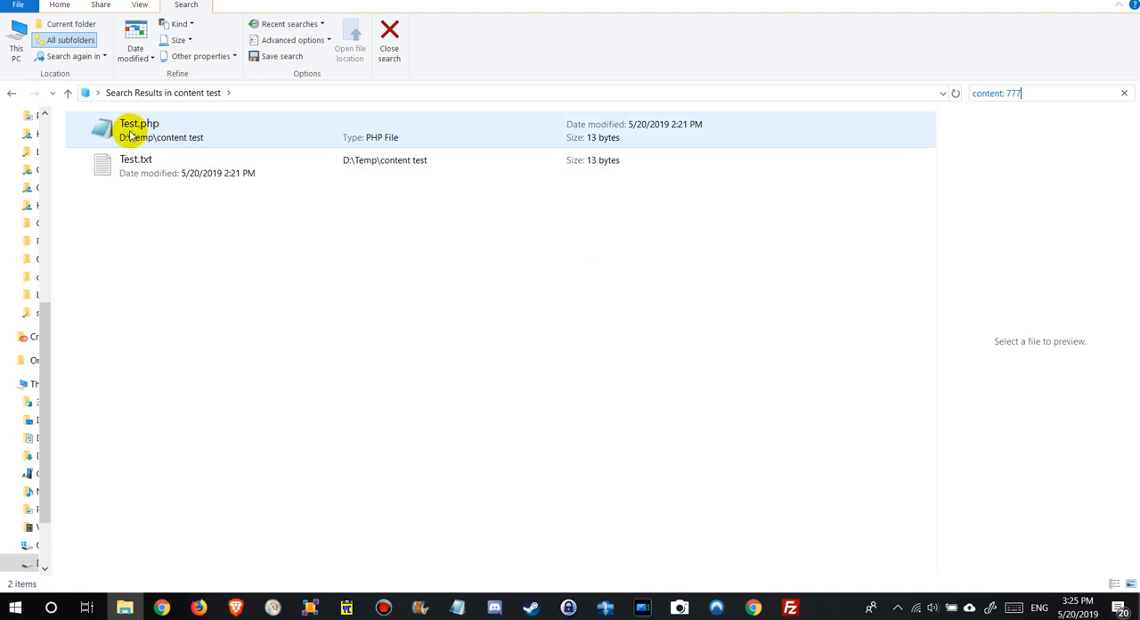
left_click(157, 134)
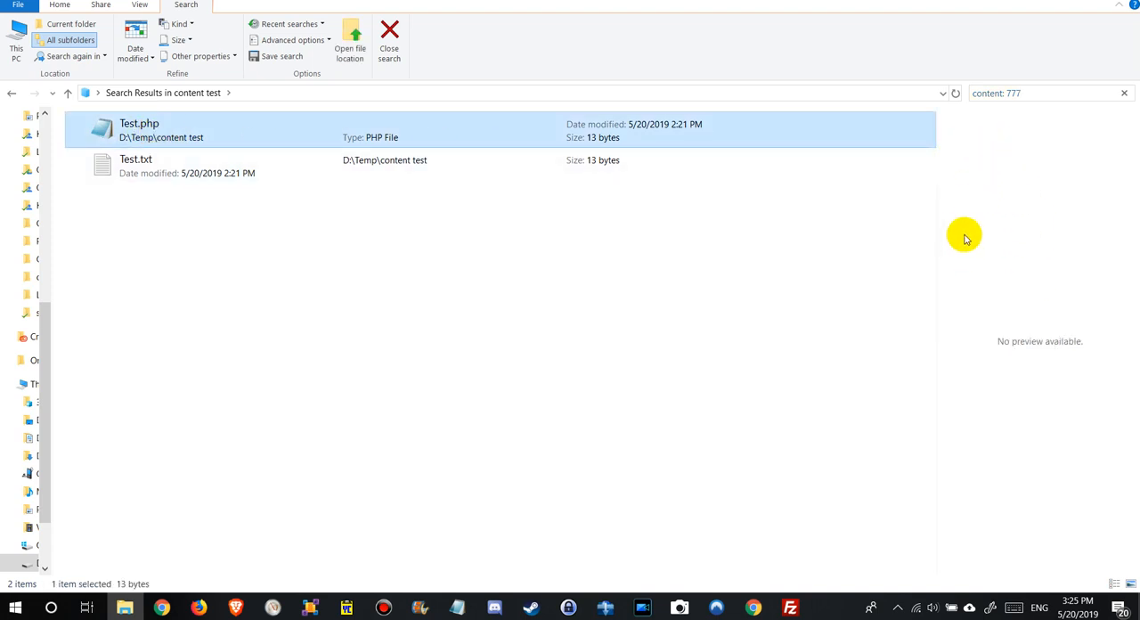
right_click(243, 138)
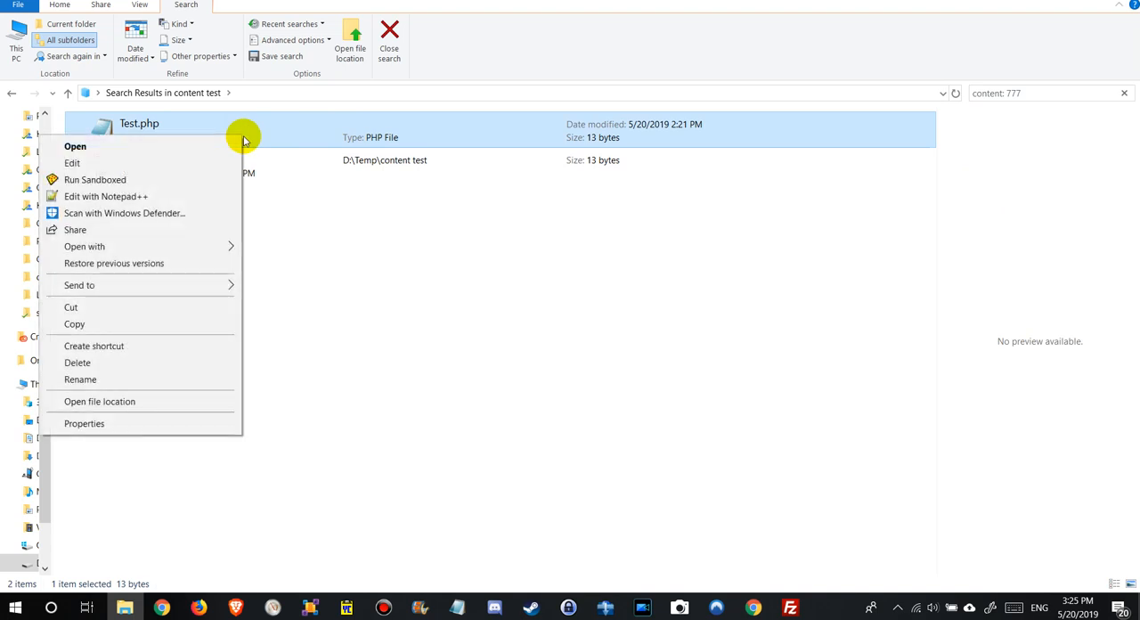
left_click(128, 164)
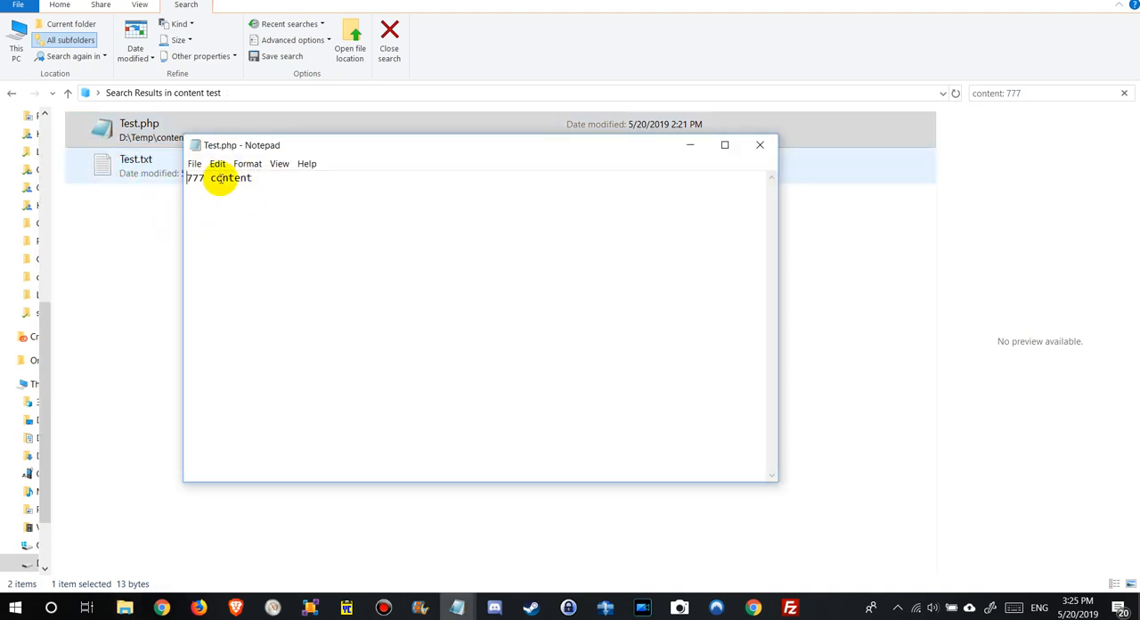
left_click(751, 156)
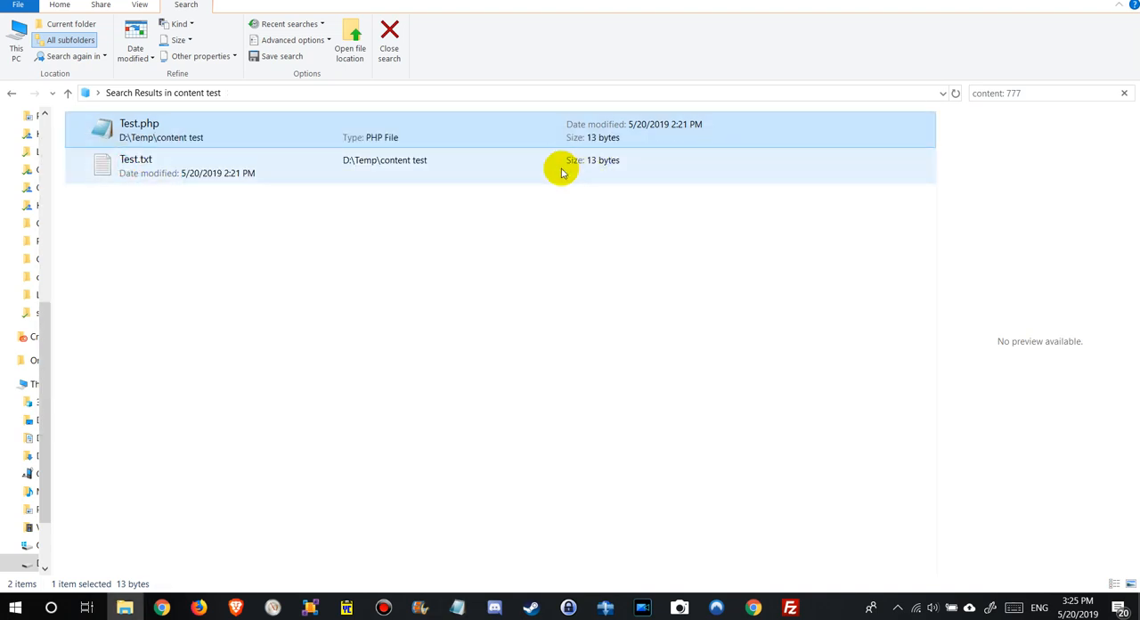
Compare the previews of Test.txt and Test.php in the search results.
left_click(222, 170)
left_click(243, 139)
left_click(240, 176)
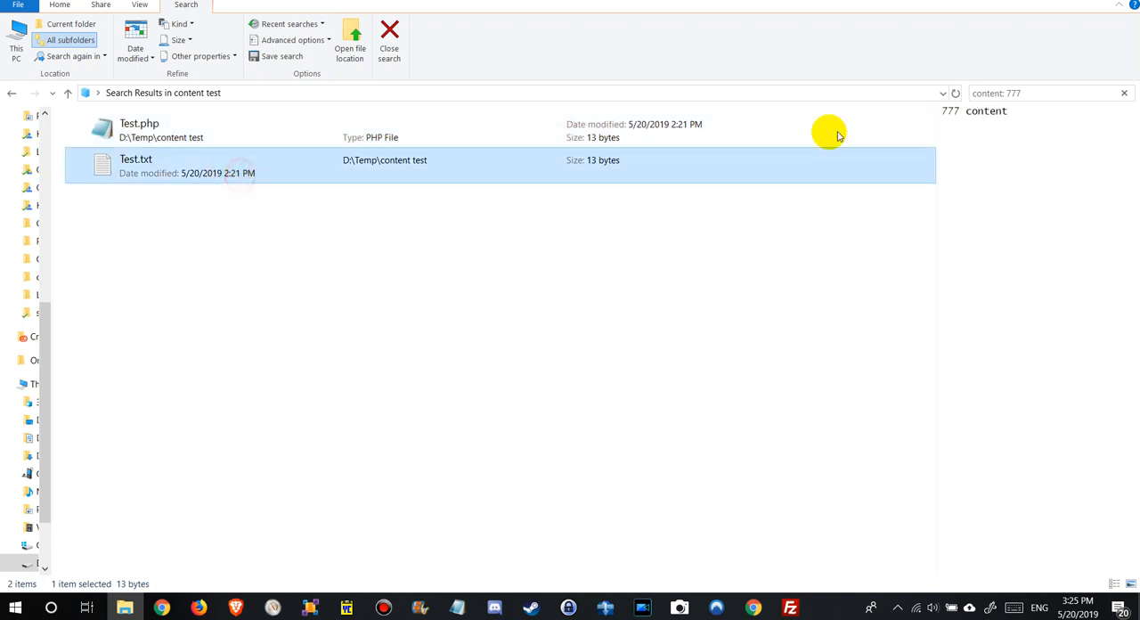
left_click(245, 139)
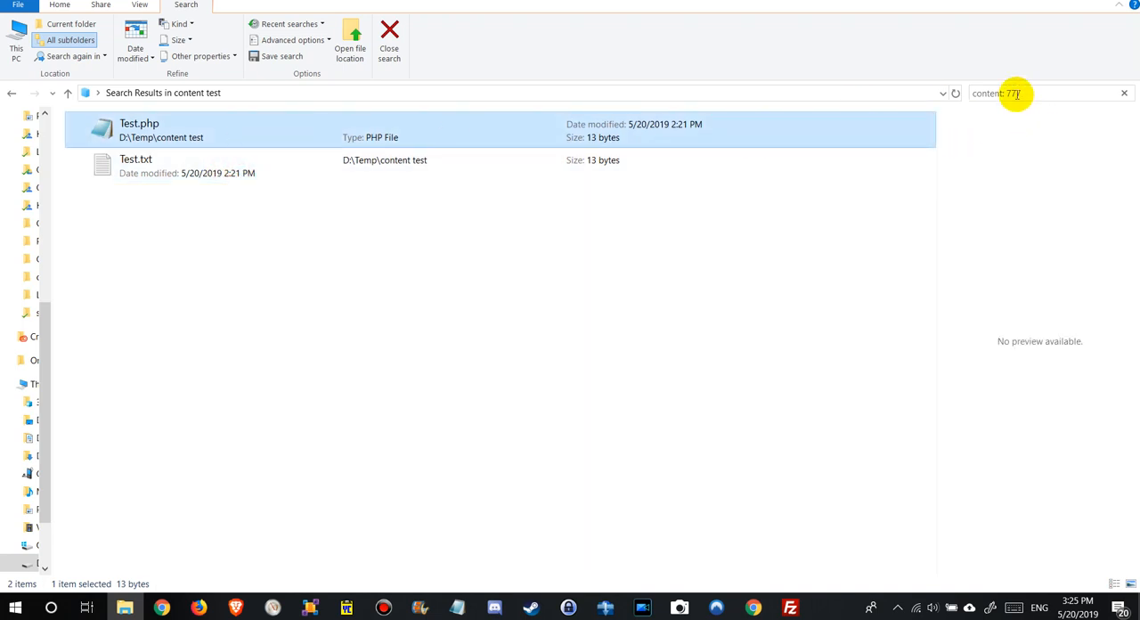
Examine the list of indexed locations in Indexing Options, then cancel it and close Indexing Options.
double_click(986, 93)
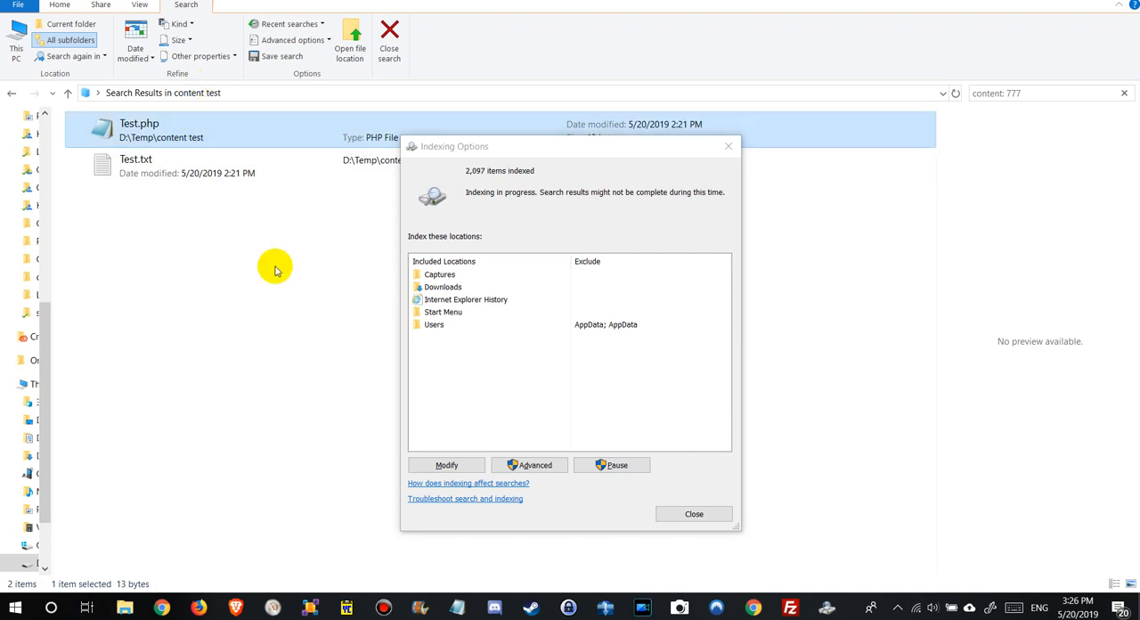
left_click(446, 466)
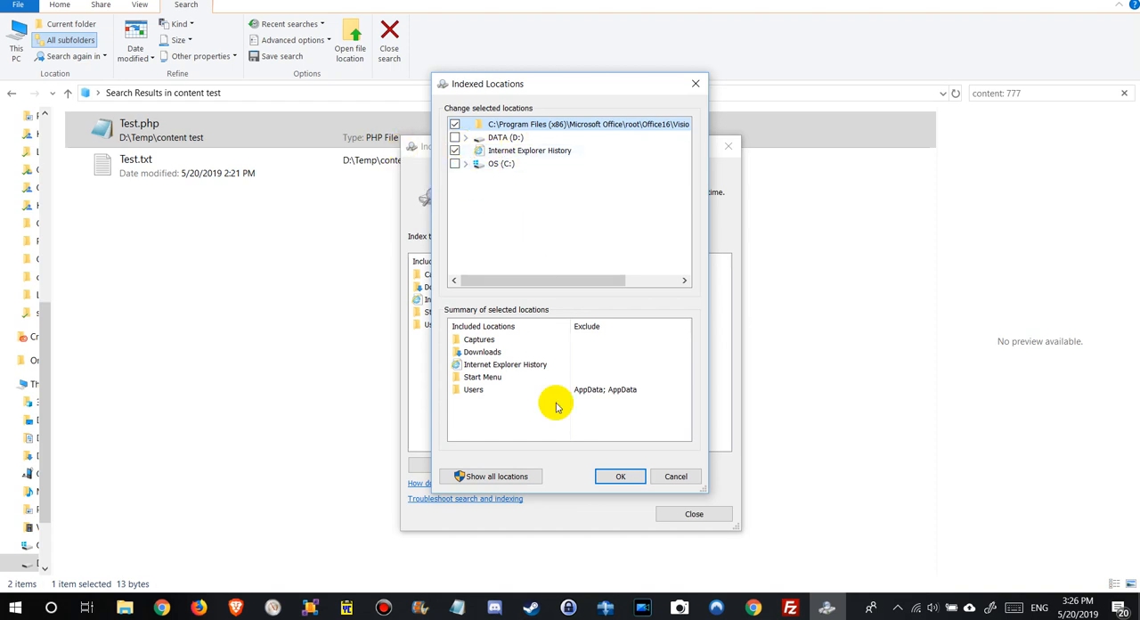
left_click(670, 475)
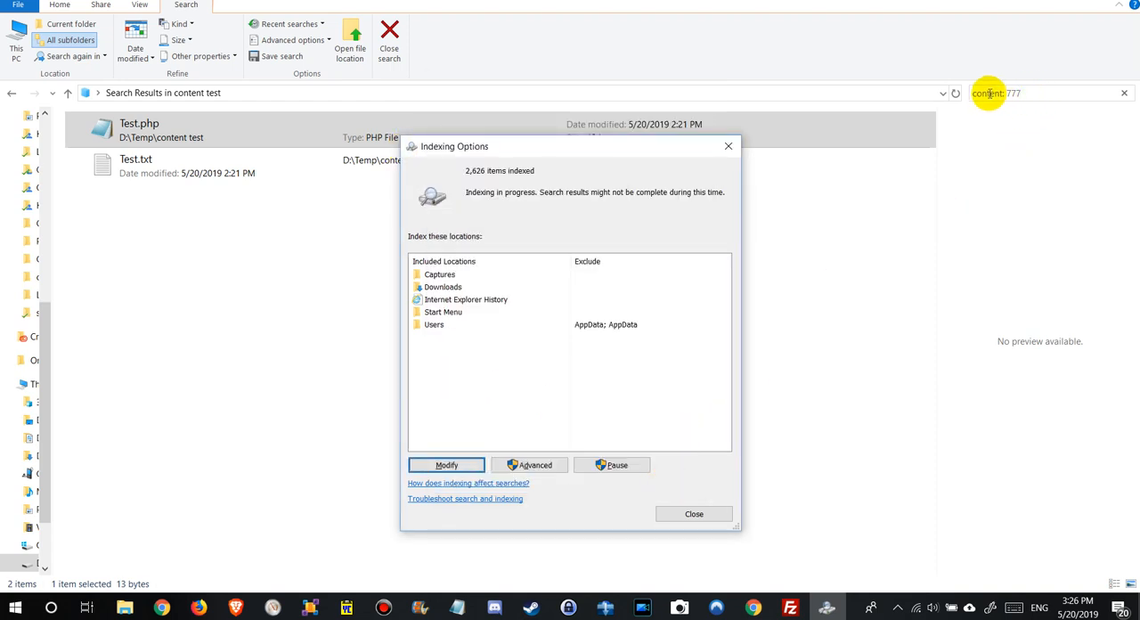
left_click(694, 521)
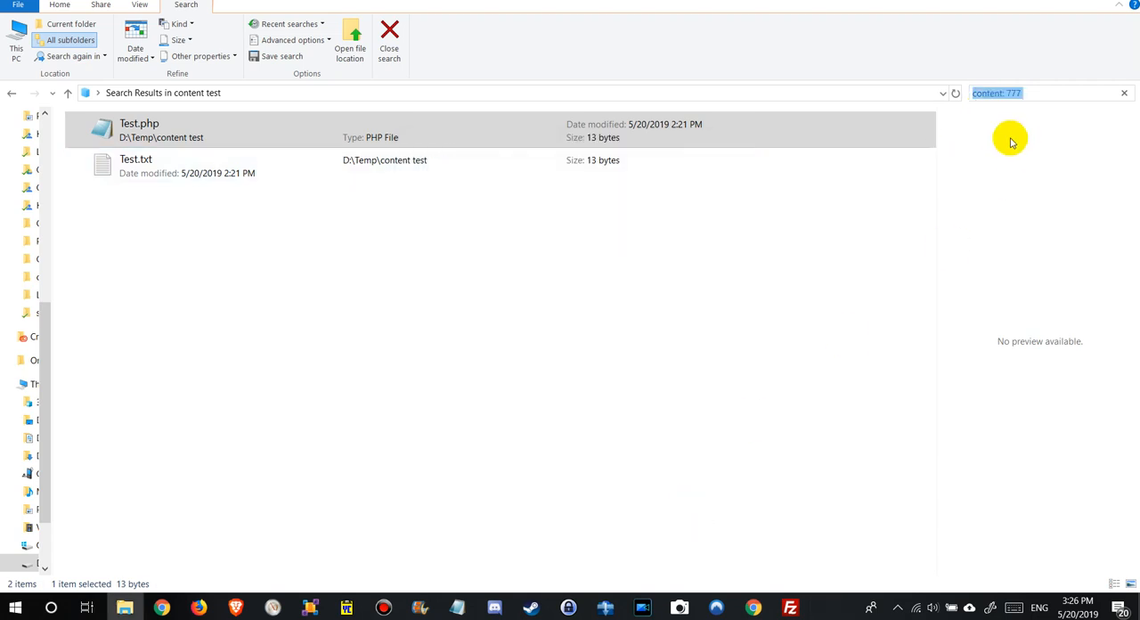
left_click(984, 96)
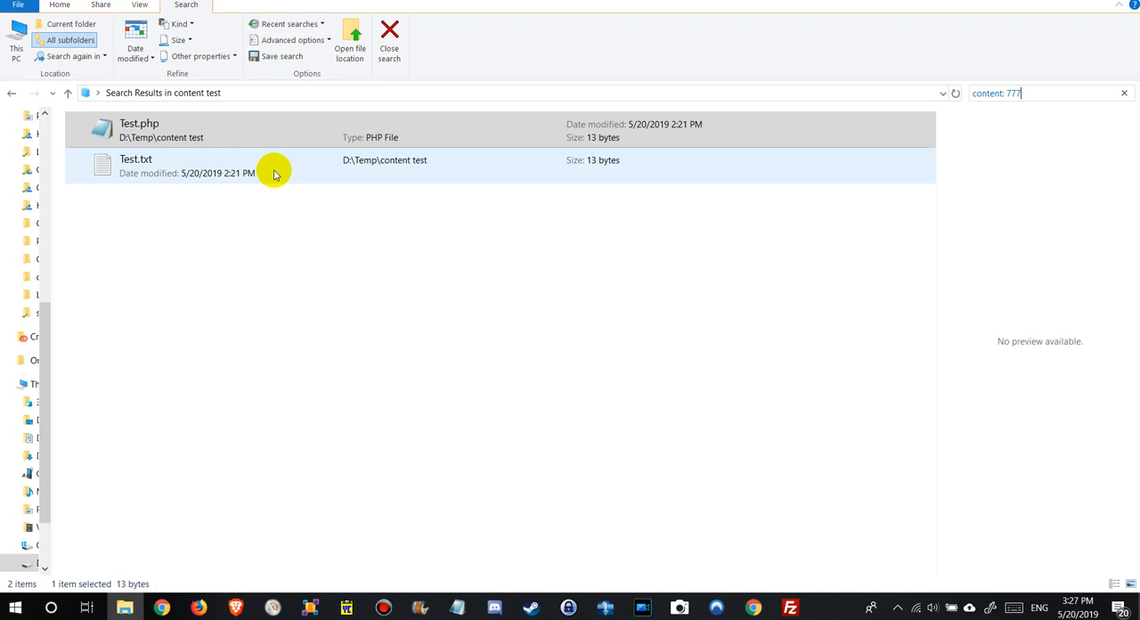
left_click(977, 95)
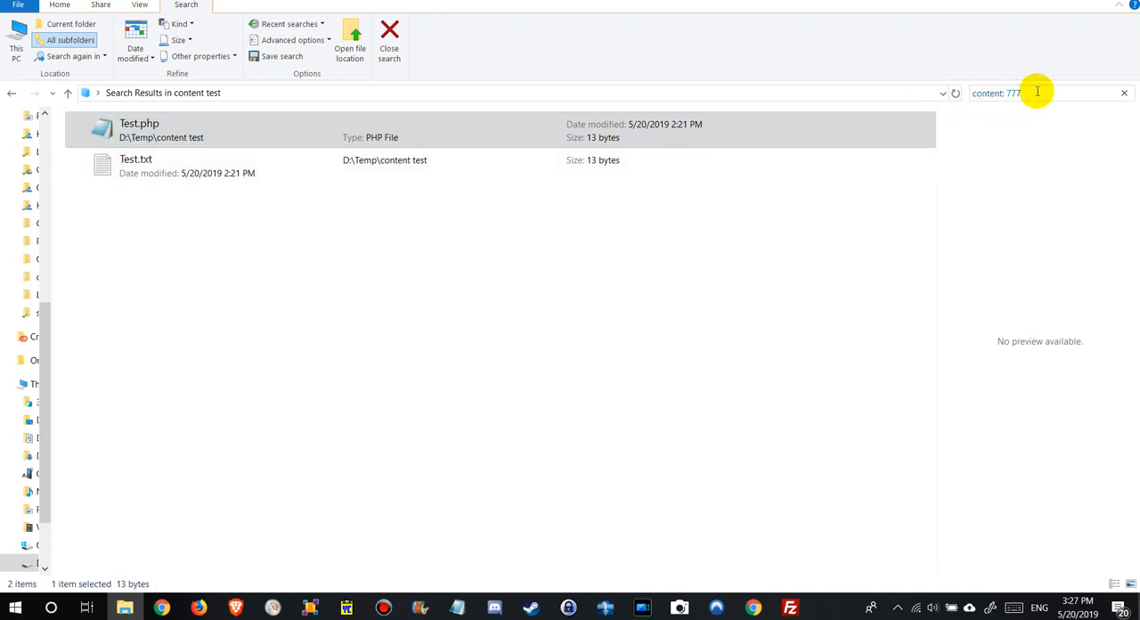